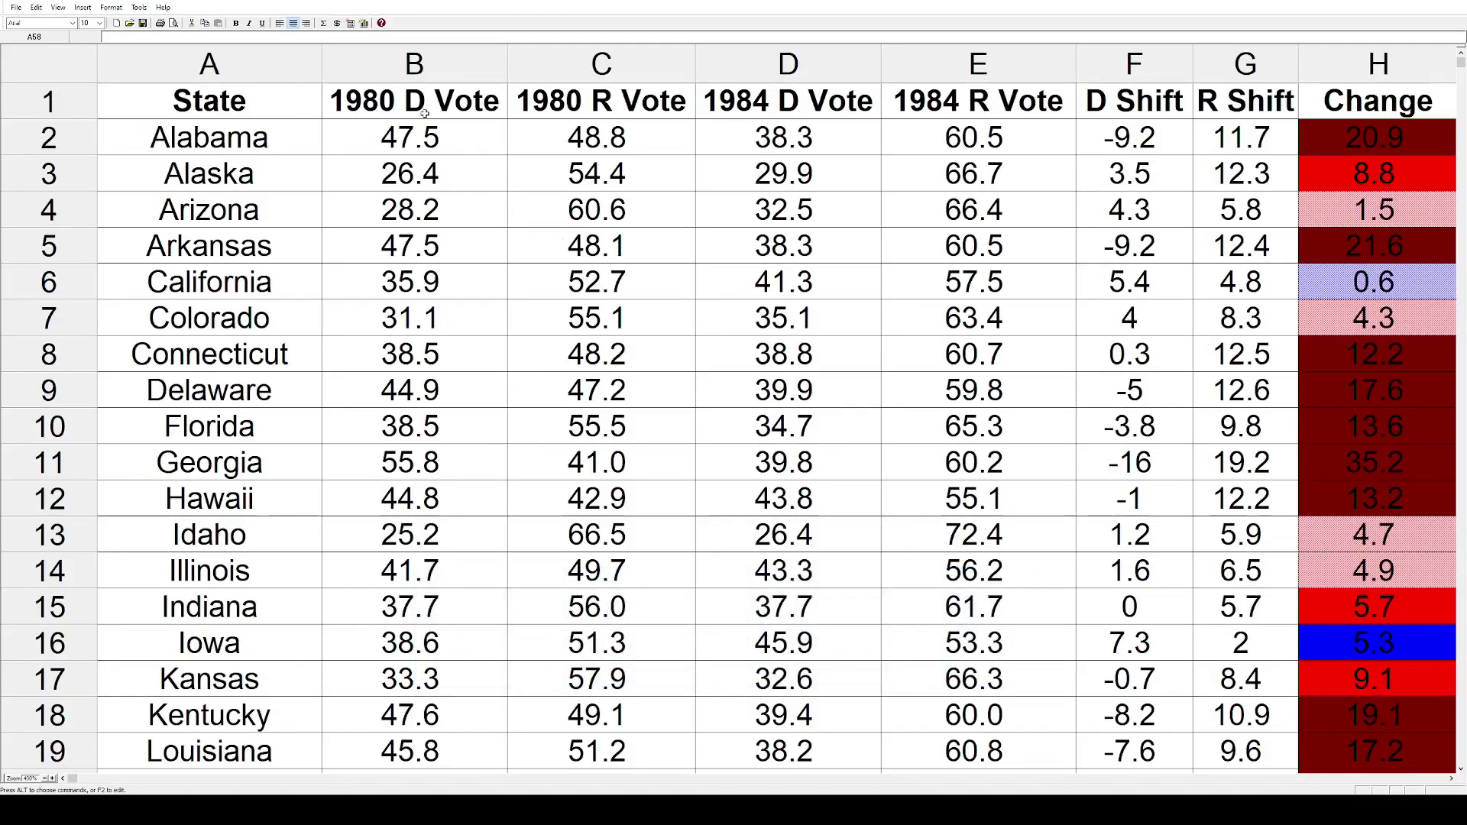
Highlight each column in turn from State through Change, then clear the highlight to show true colours
{"action": "left_click", "coordinate": [280, 68]}
{"action": "left_click", "coordinate": [433, 69]}
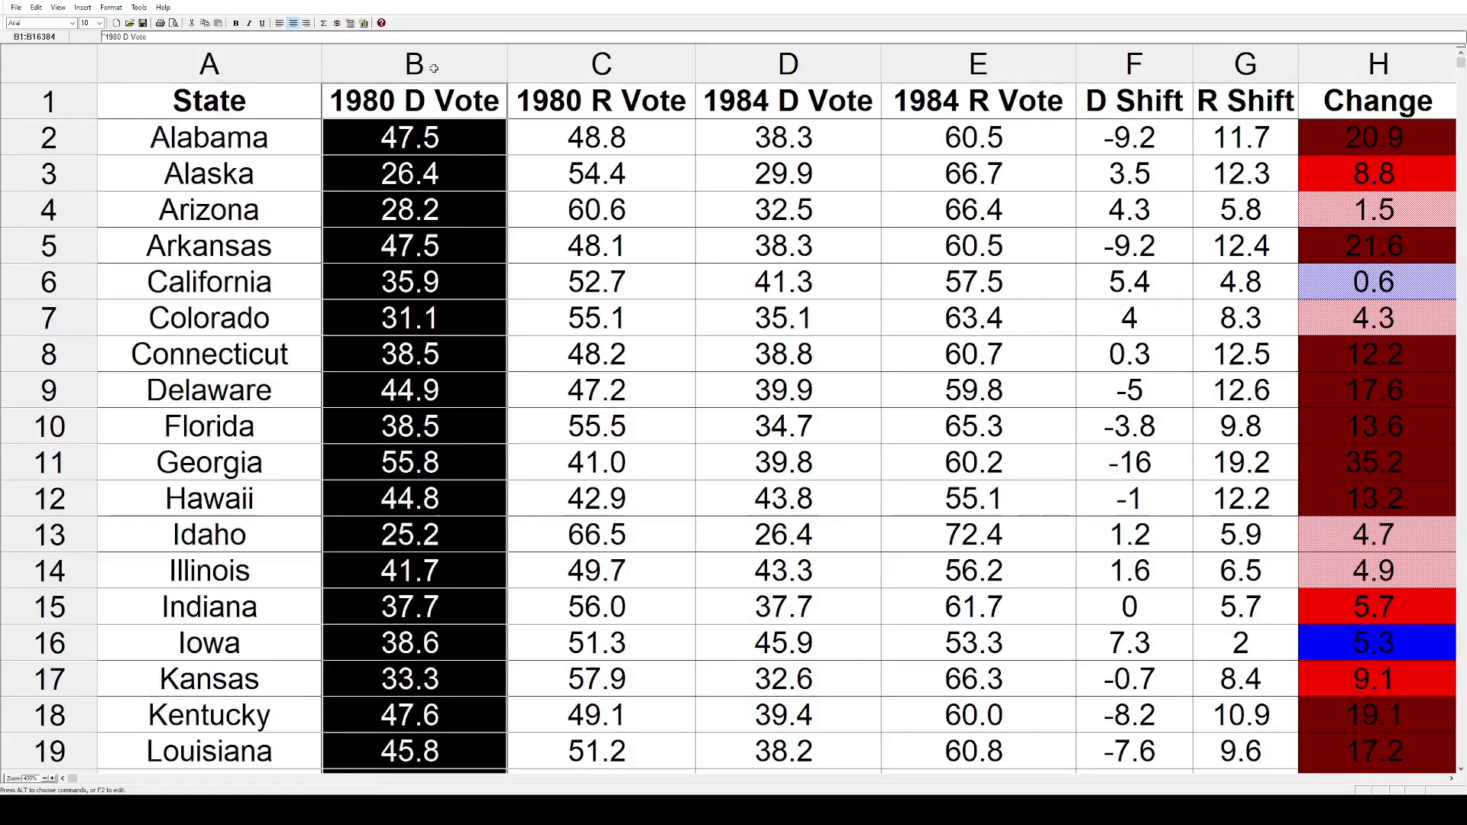
{"action": "left_click", "coordinate": [603, 63]}
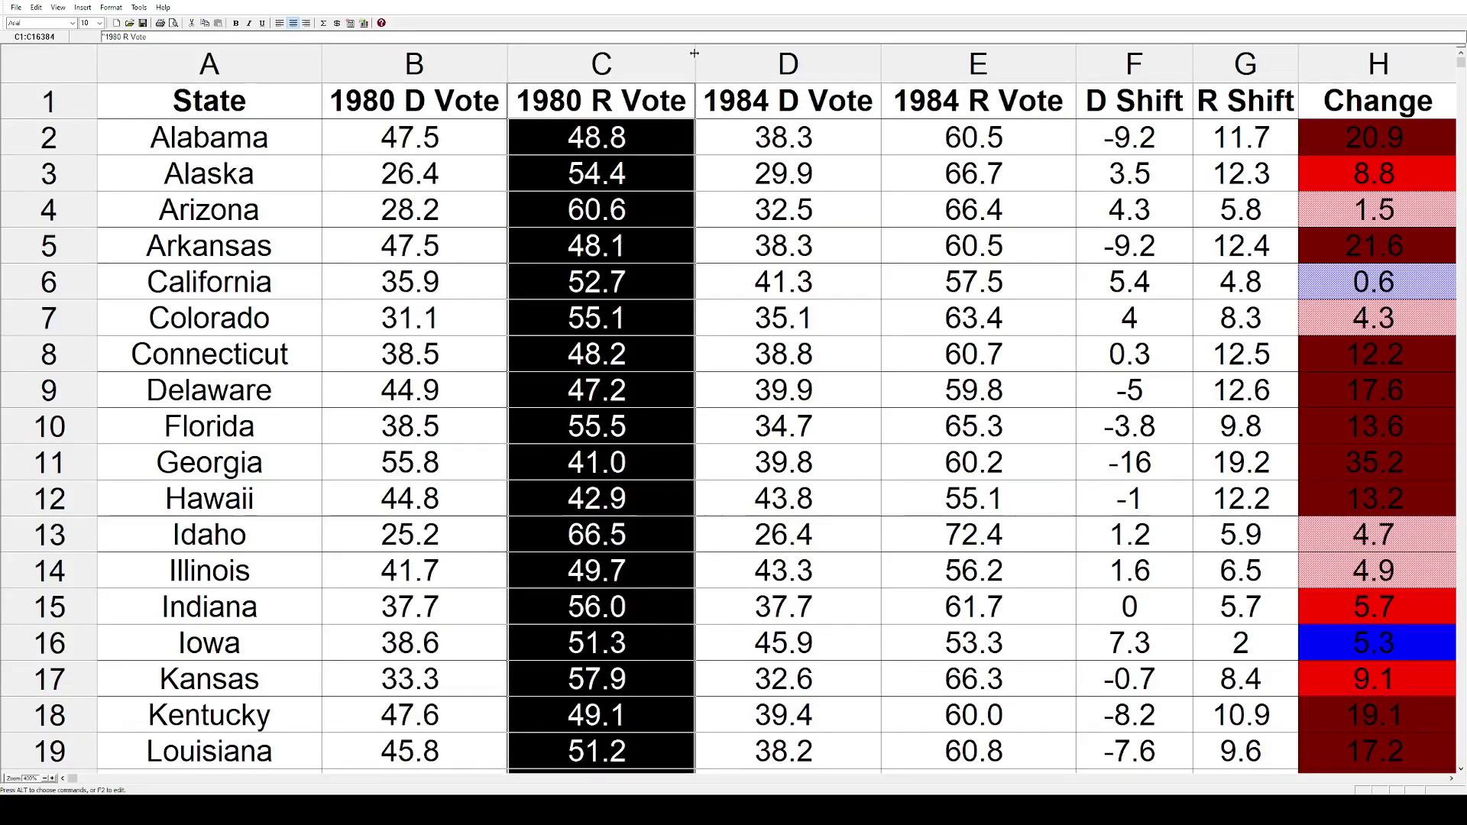
{"action": "left_click", "coordinate": [741, 69]}
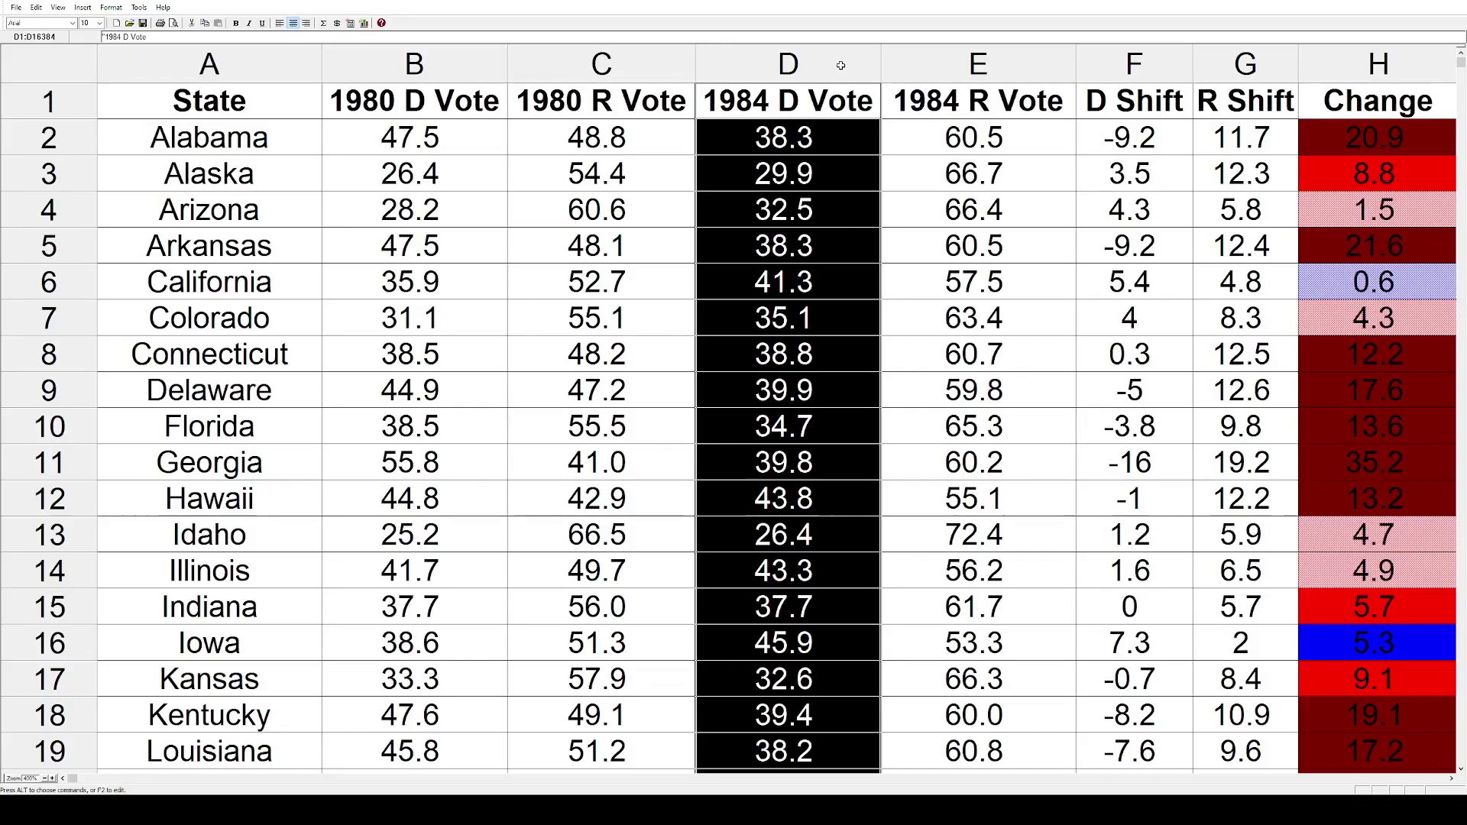
{"action": "left_click", "coordinate": [921, 62]}
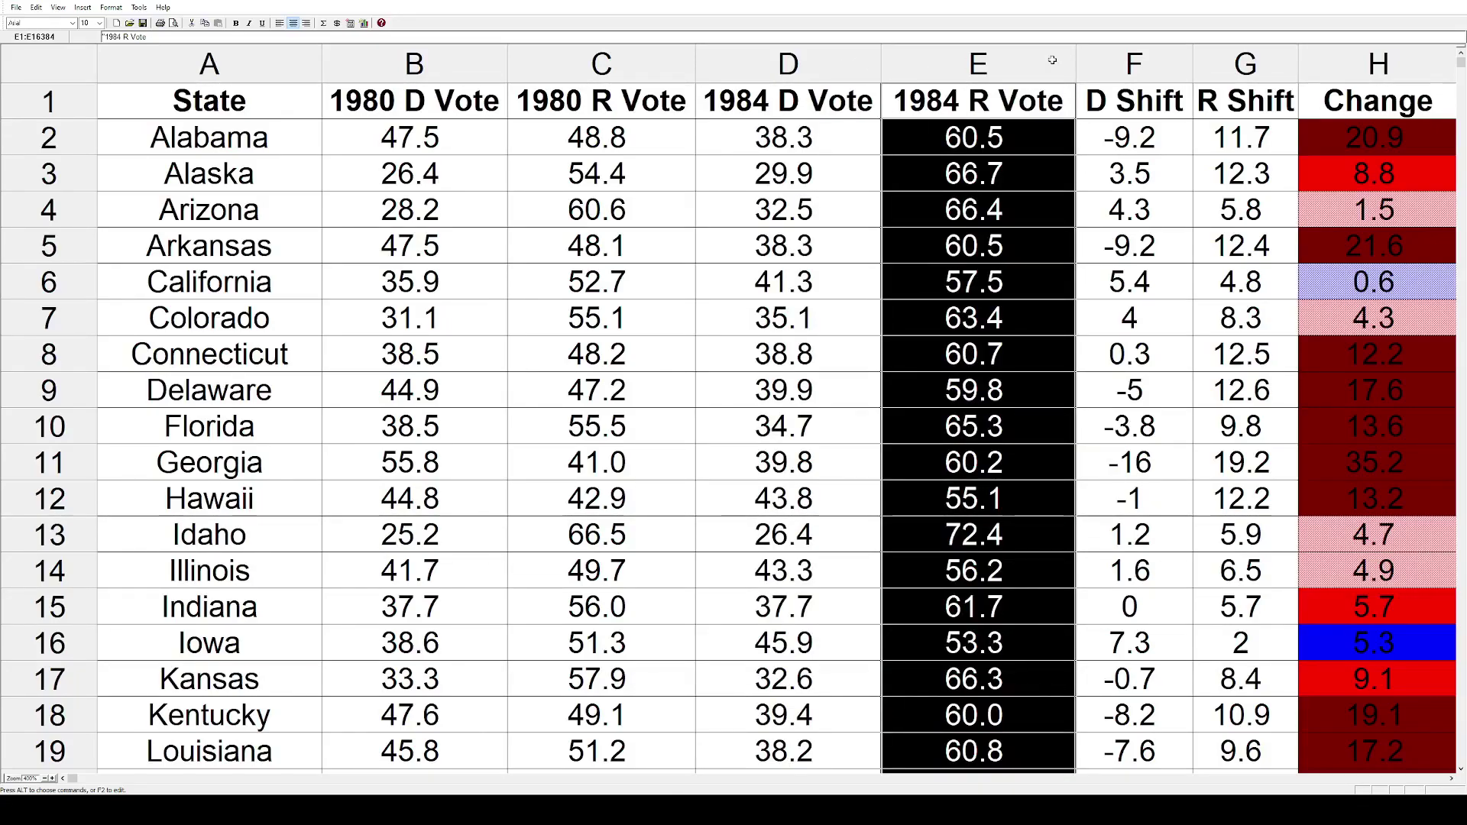
{"action": "left_click", "coordinate": [1134, 65]}
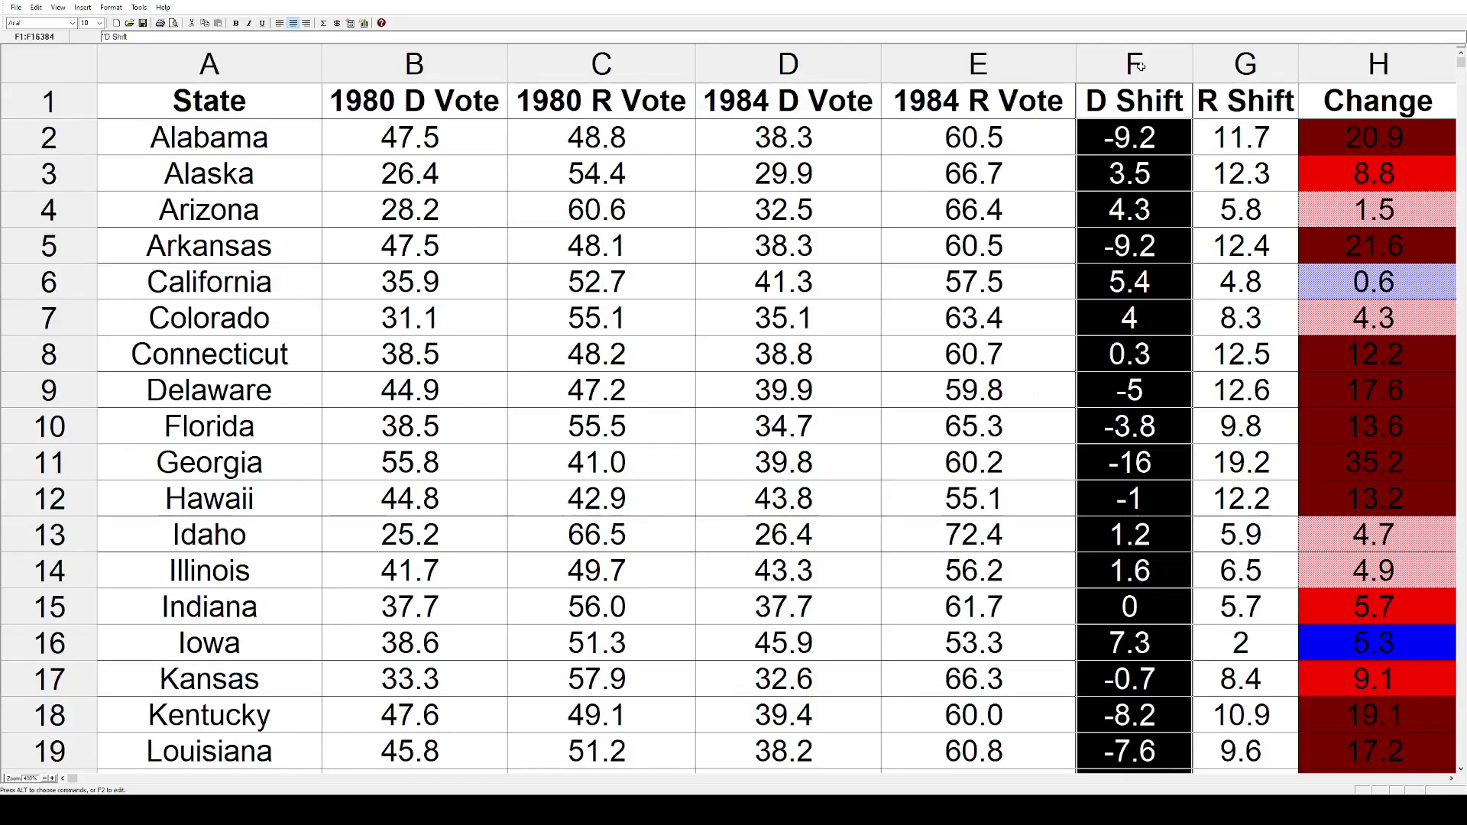
{"action": "left_click", "coordinate": [1248, 65]}
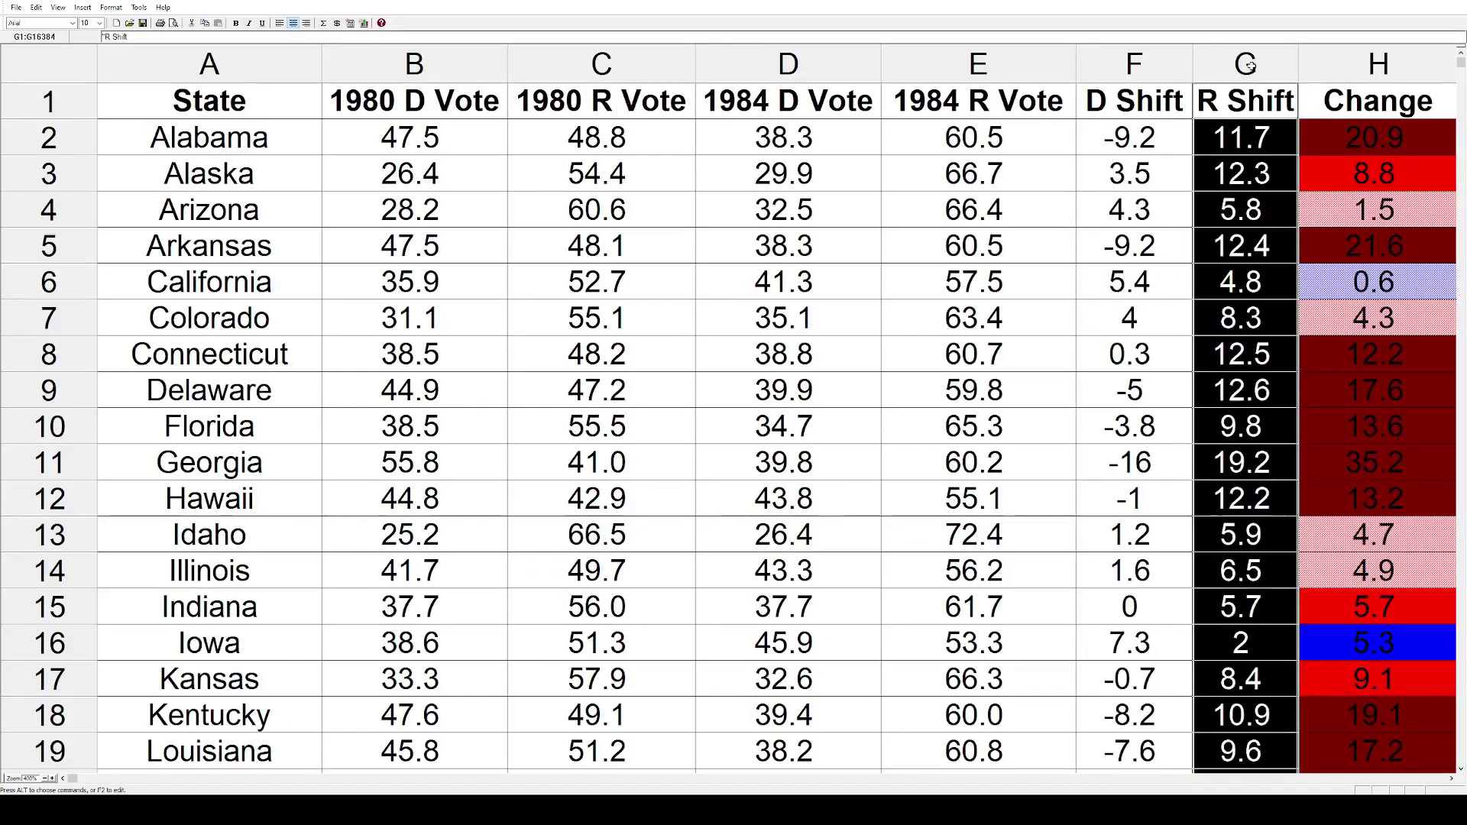
{"action": "left_click", "coordinate": [1368, 65]}
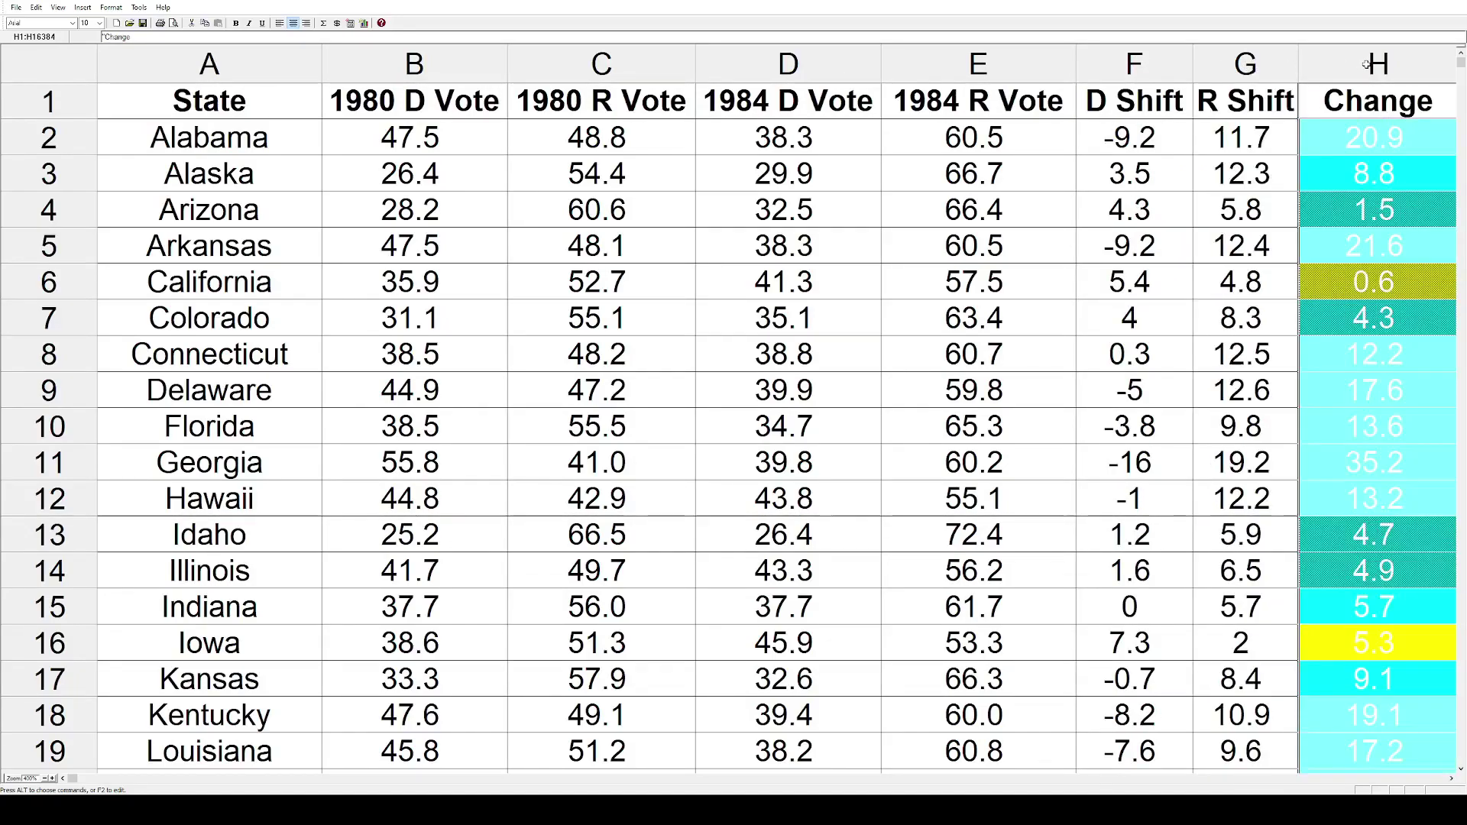
{"action": "left_click", "coordinate": [1413, 104]}
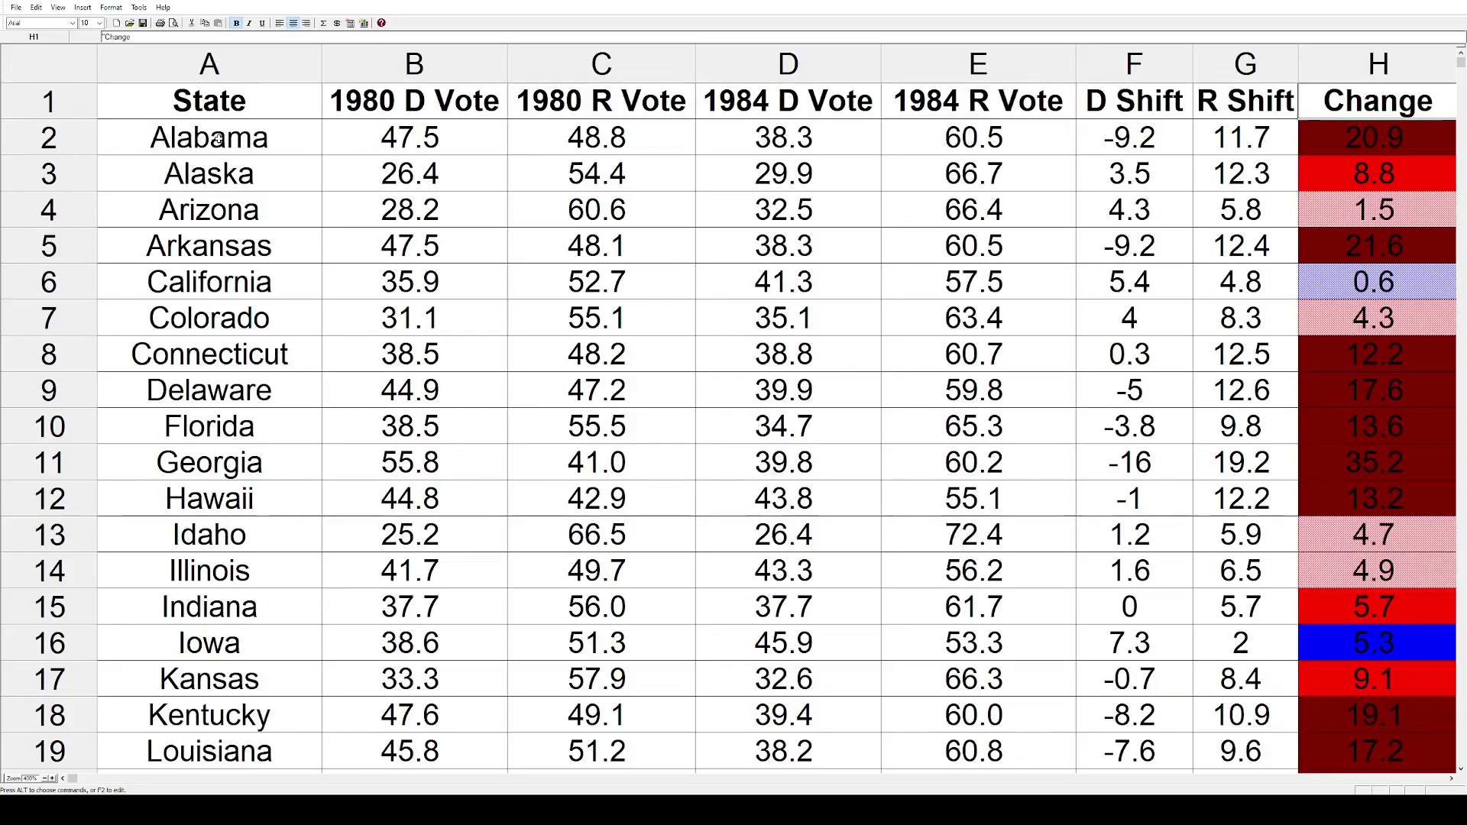
Select Alabama's row from its State cell across to its R Shift value
{"action": "left_click", "coordinate": [280, 140]}
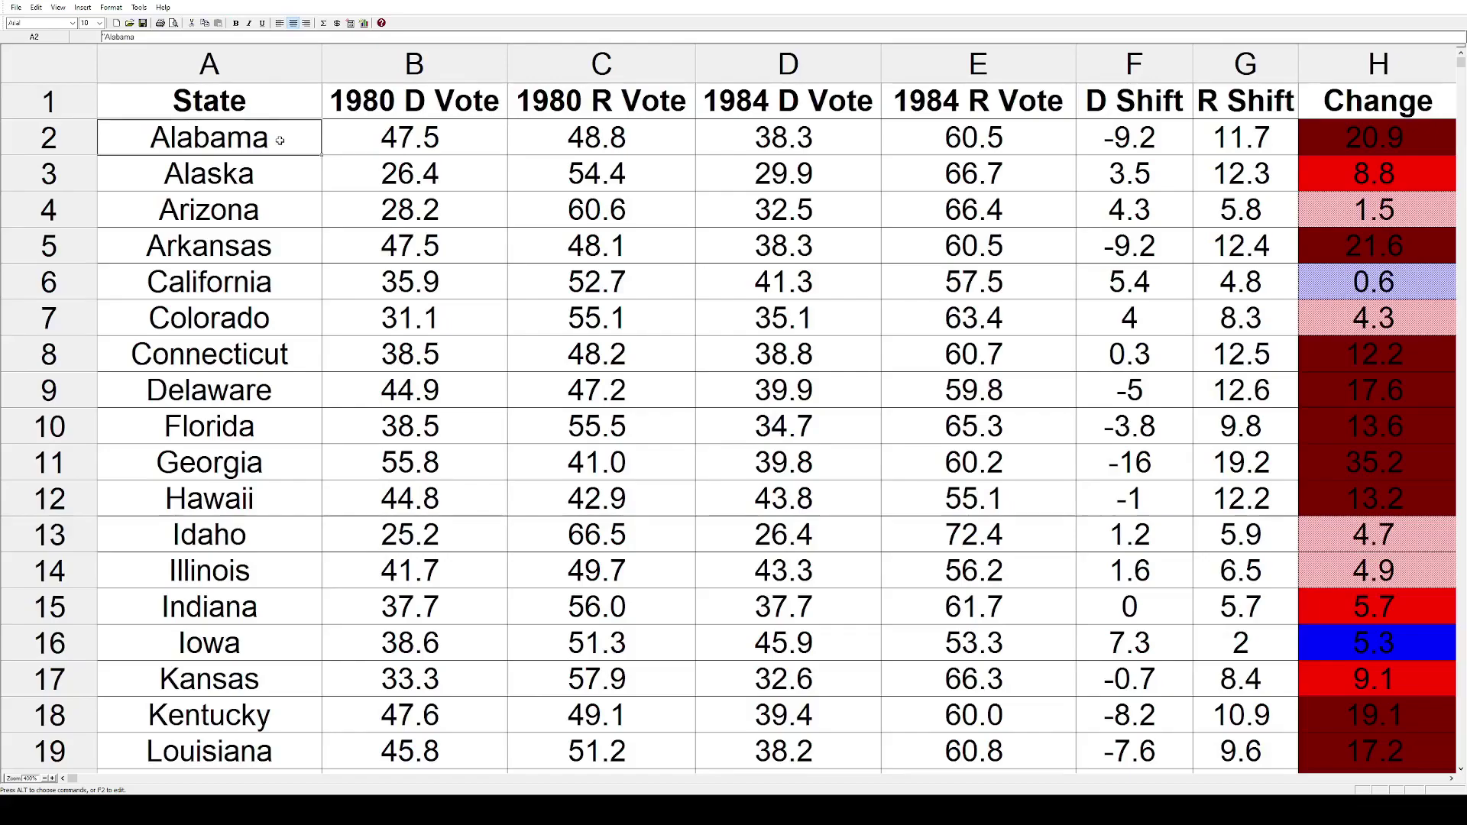
{"action": "left_click_drag", "start_coordinate": [280, 141], "coordinate": [844, 135]}
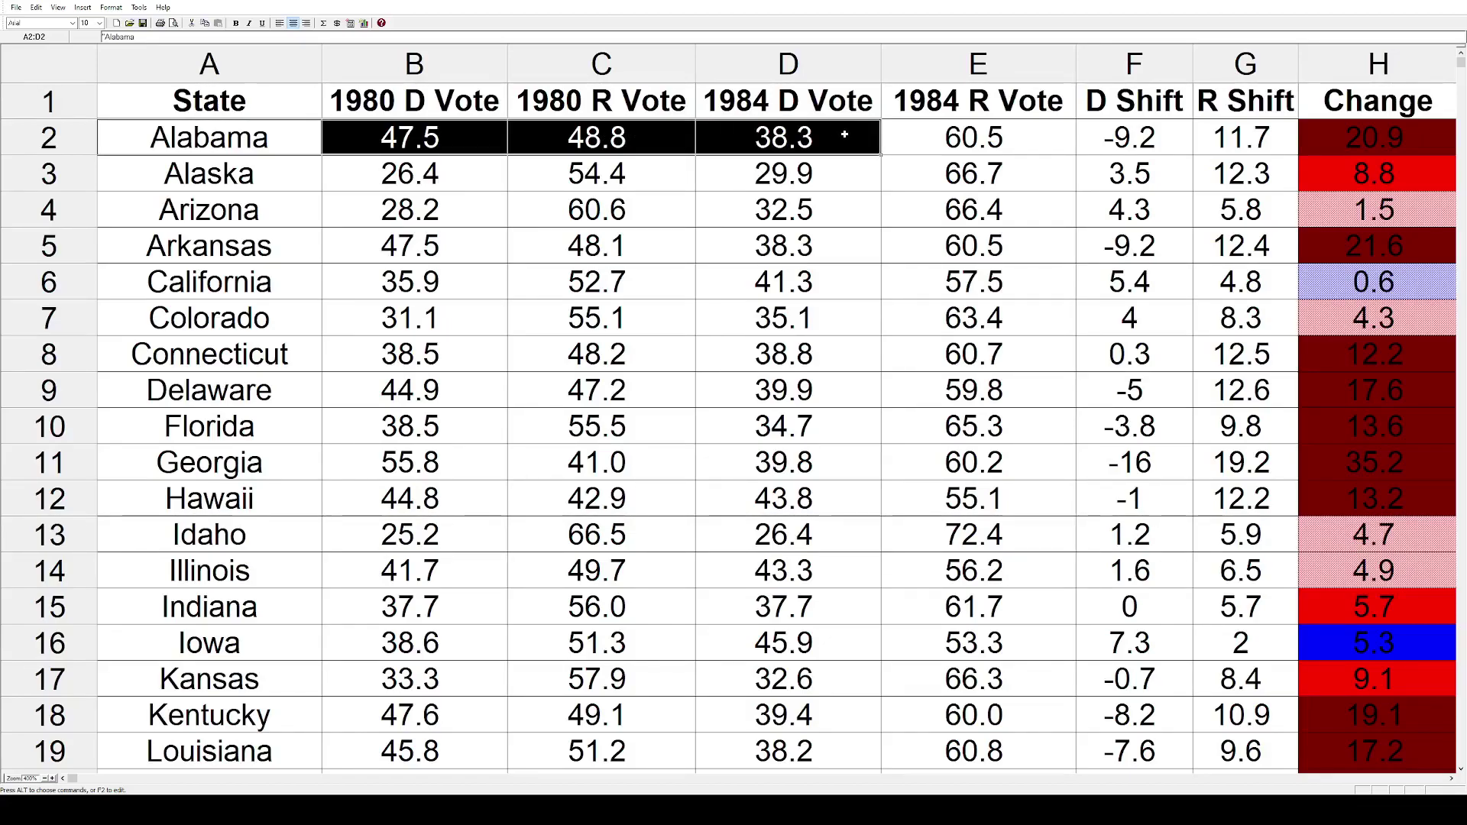
{"action": "left_click_drag", "start_coordinate": [845, 134], "coordinate": [991, 138]}
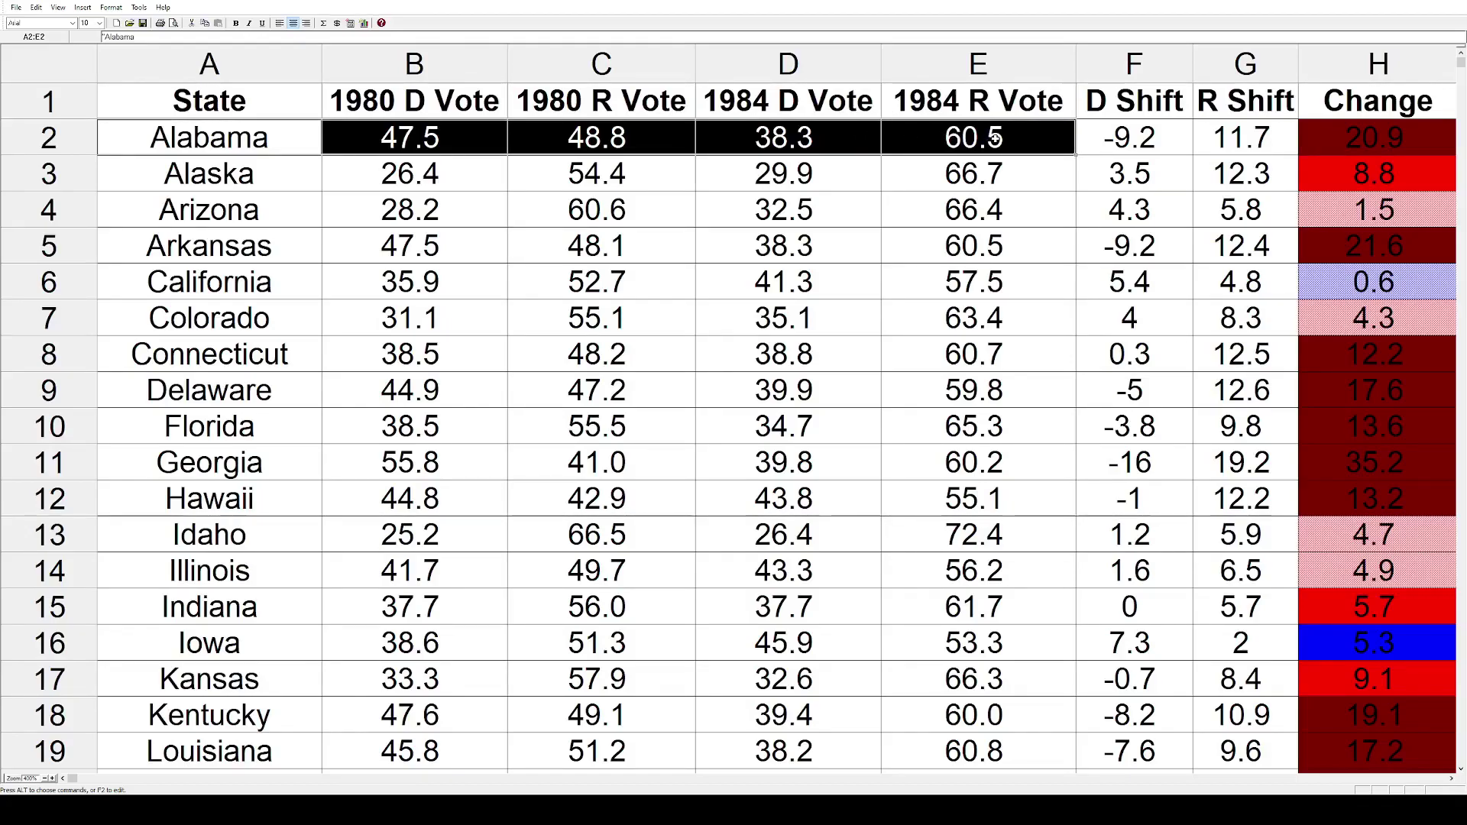
{"action": "left_click_drag", "start_coordinate": [999, 138], "coordinate": [1212, 140]}
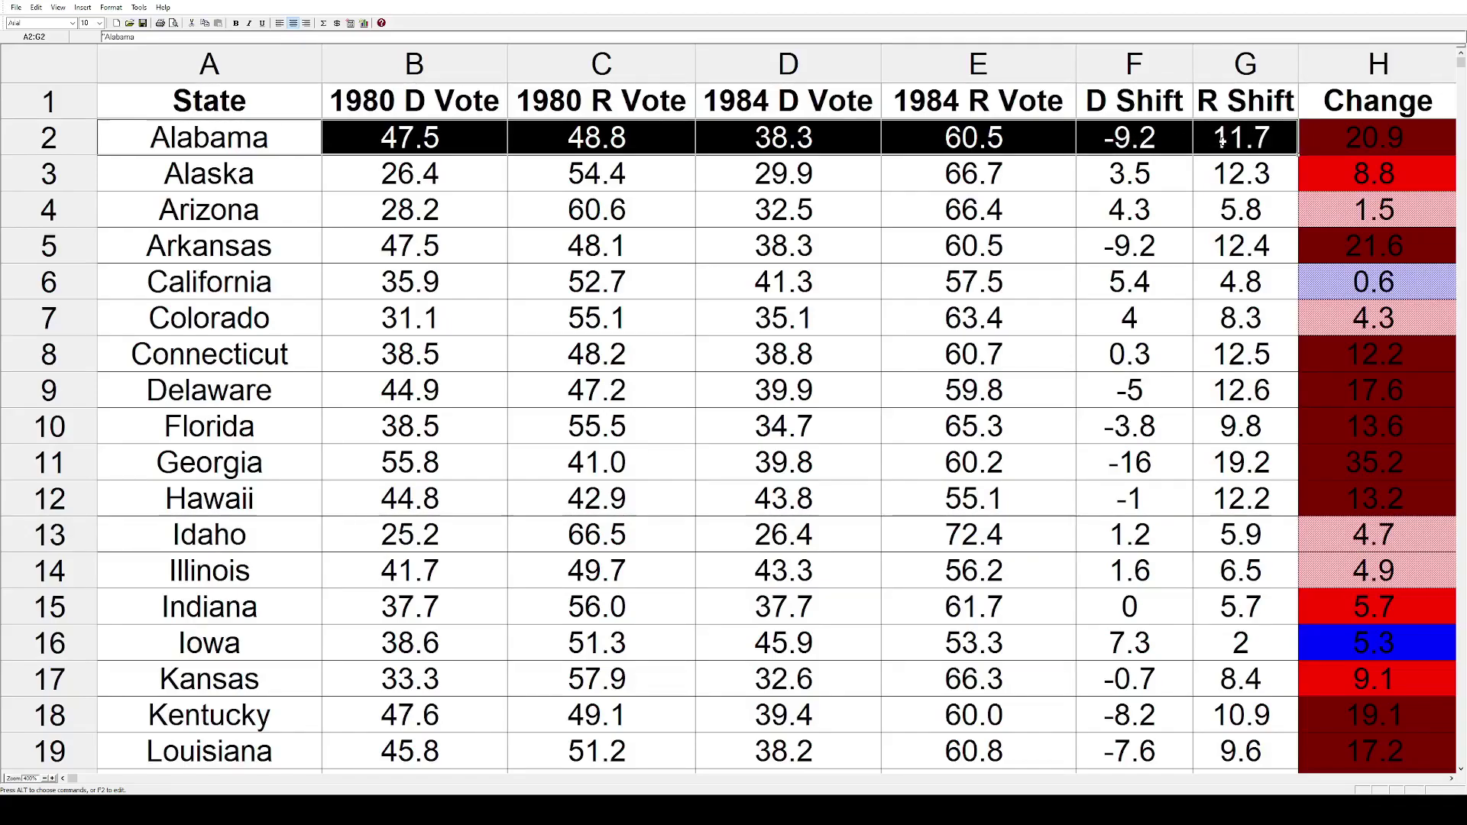
{"action": "left_click_drag", "start_coordinate": [1221, 140], "coordinate": [1283, 136]}
Highlight the whole rows of Alaska, Arizona, Arkansas, California, Colorado, Connecticut and Delaware in turn
{"action": "left_click", "coordinate": [74, 175]}
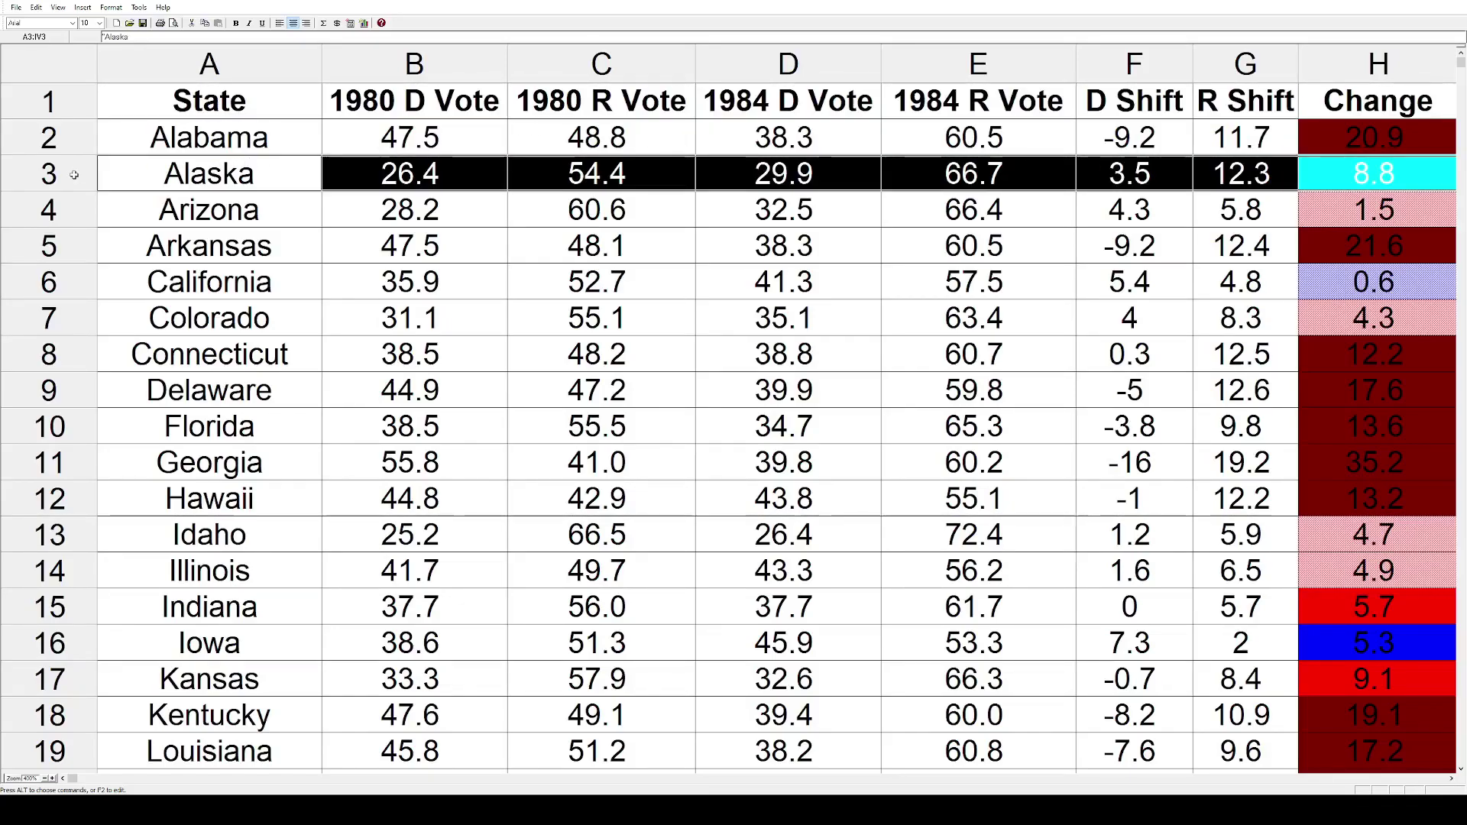
{"action": "left_click", "coordinate": [61, 210]}
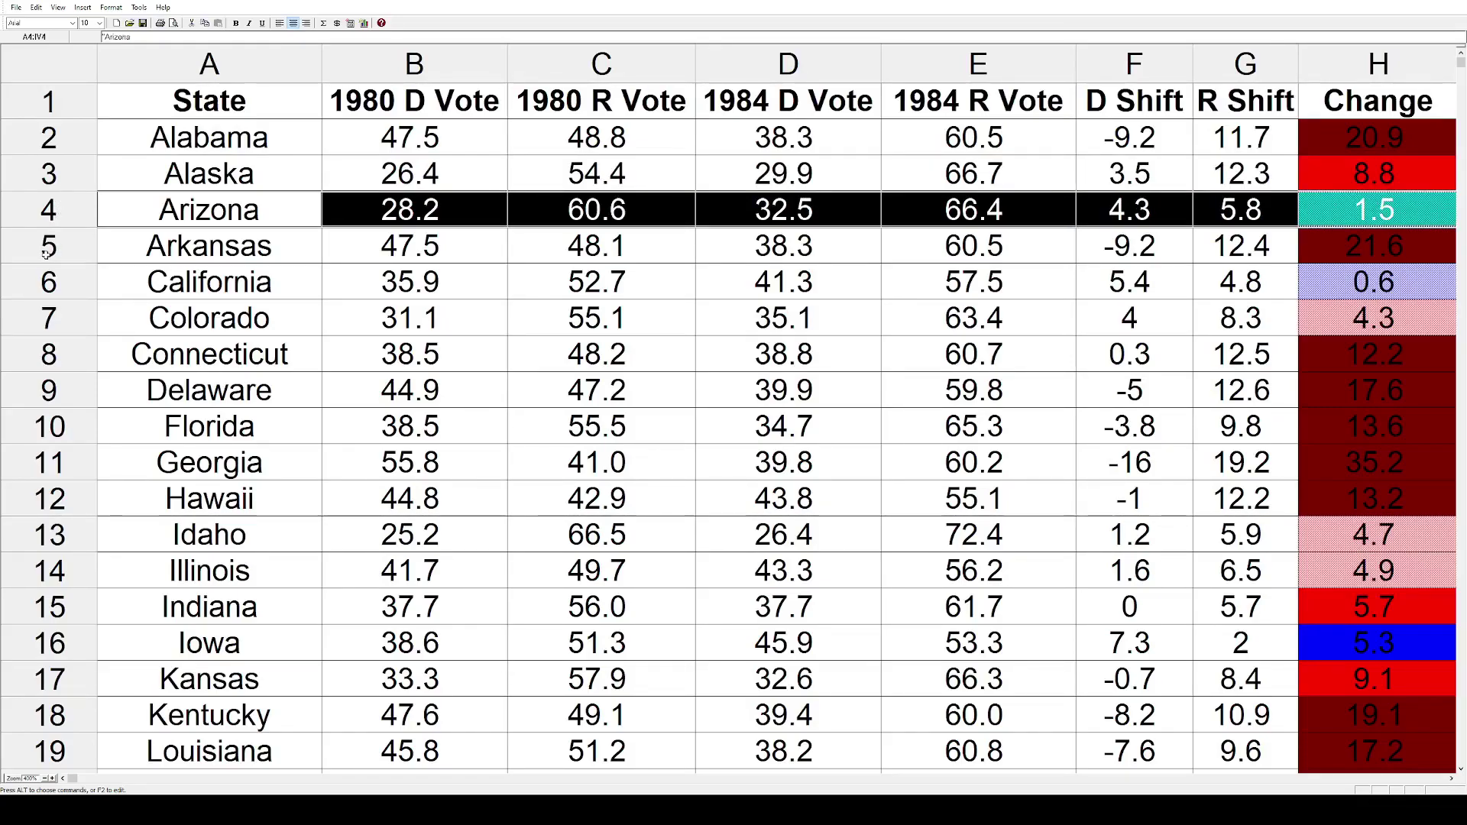
{"action": "left_click", "coordinate": [46, 246]}
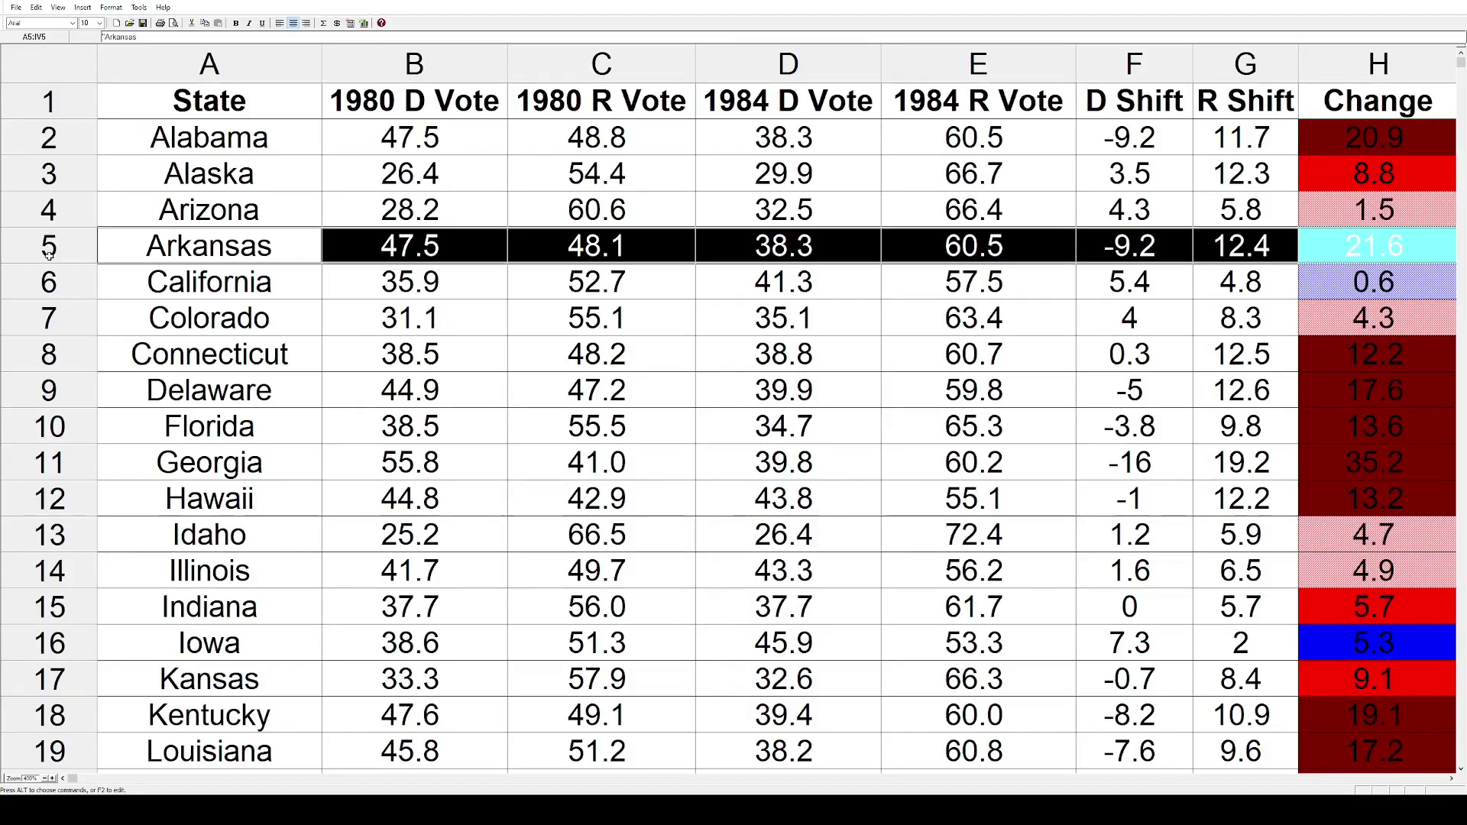
{"action": "left_click", "coordinate": [58, 285]}
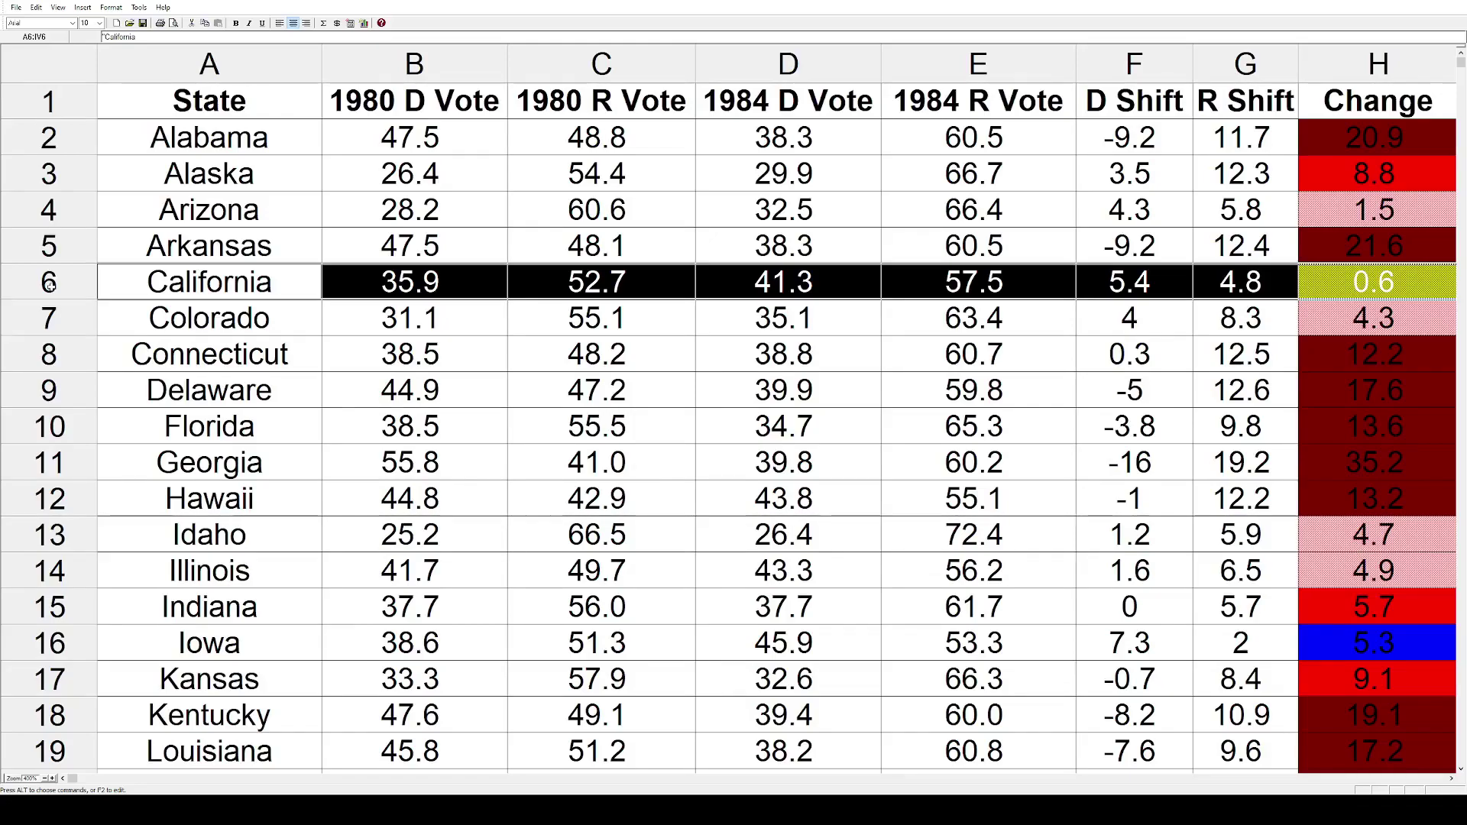
{"action": "left_click", "coordinate": [68, 319]}
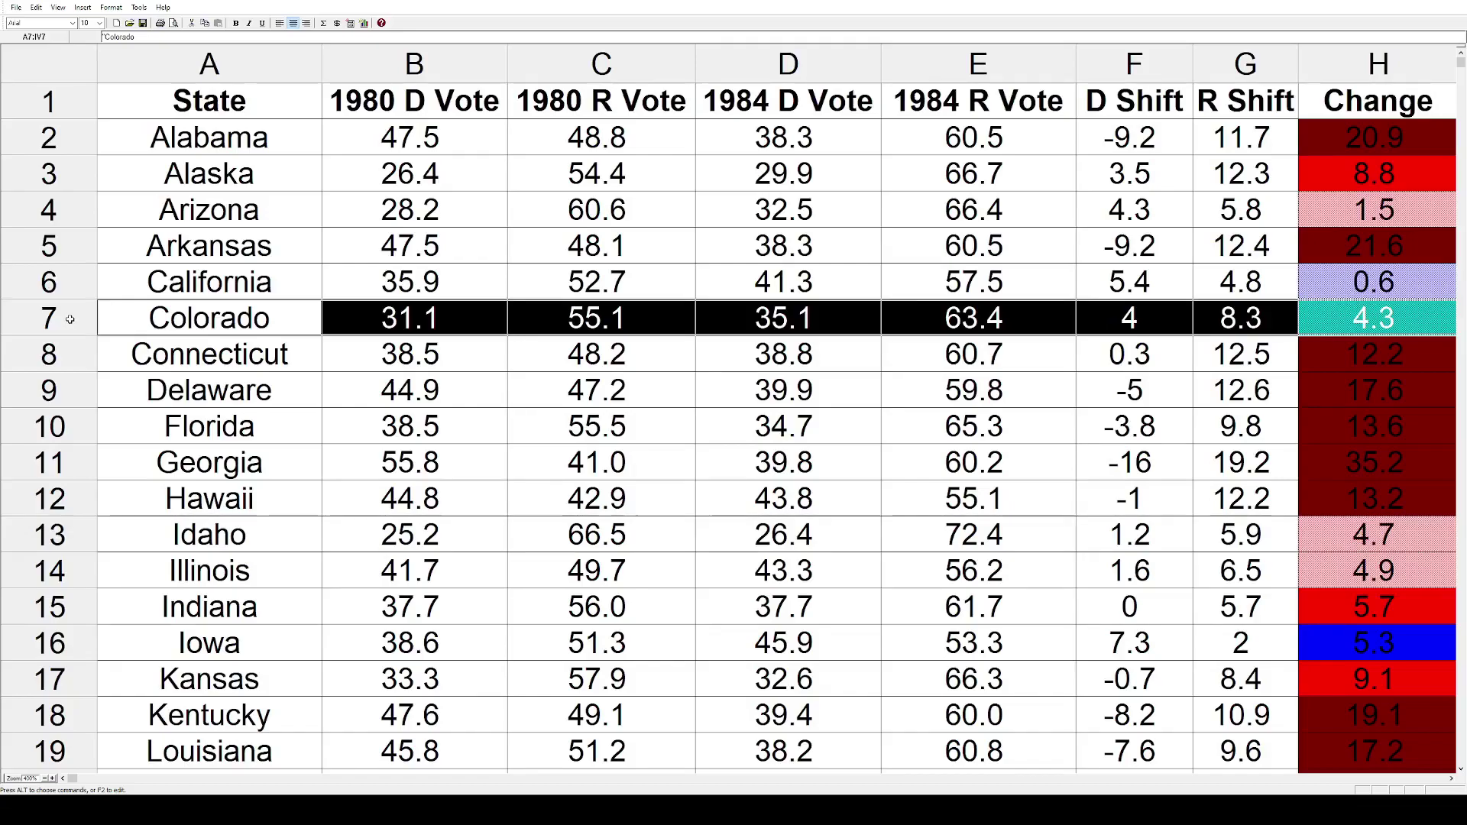
{"action": "left_click", "coordinate": [77, 349]}
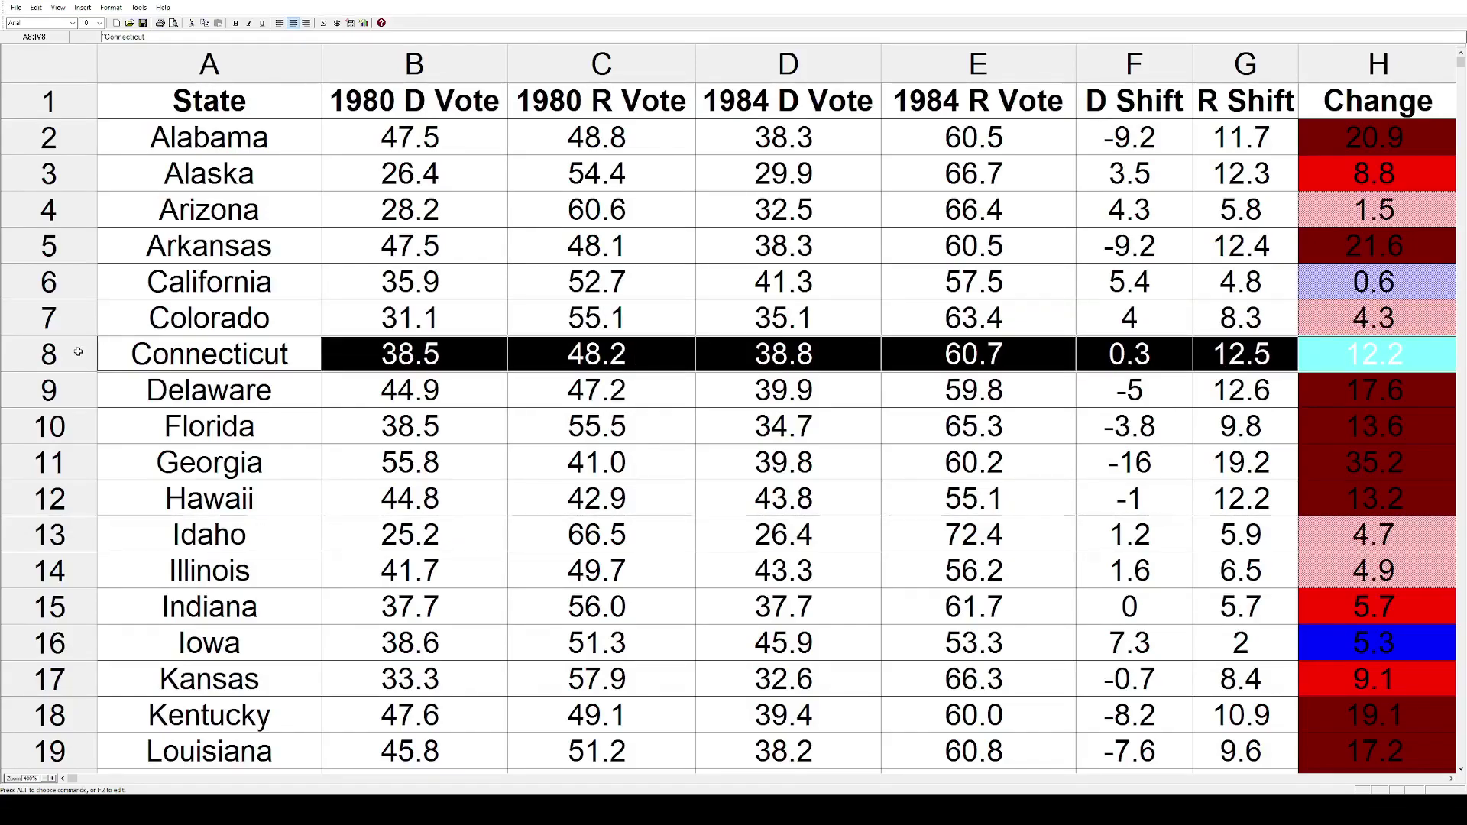
{"action": "left_click", "coordinate": [64, 388]}
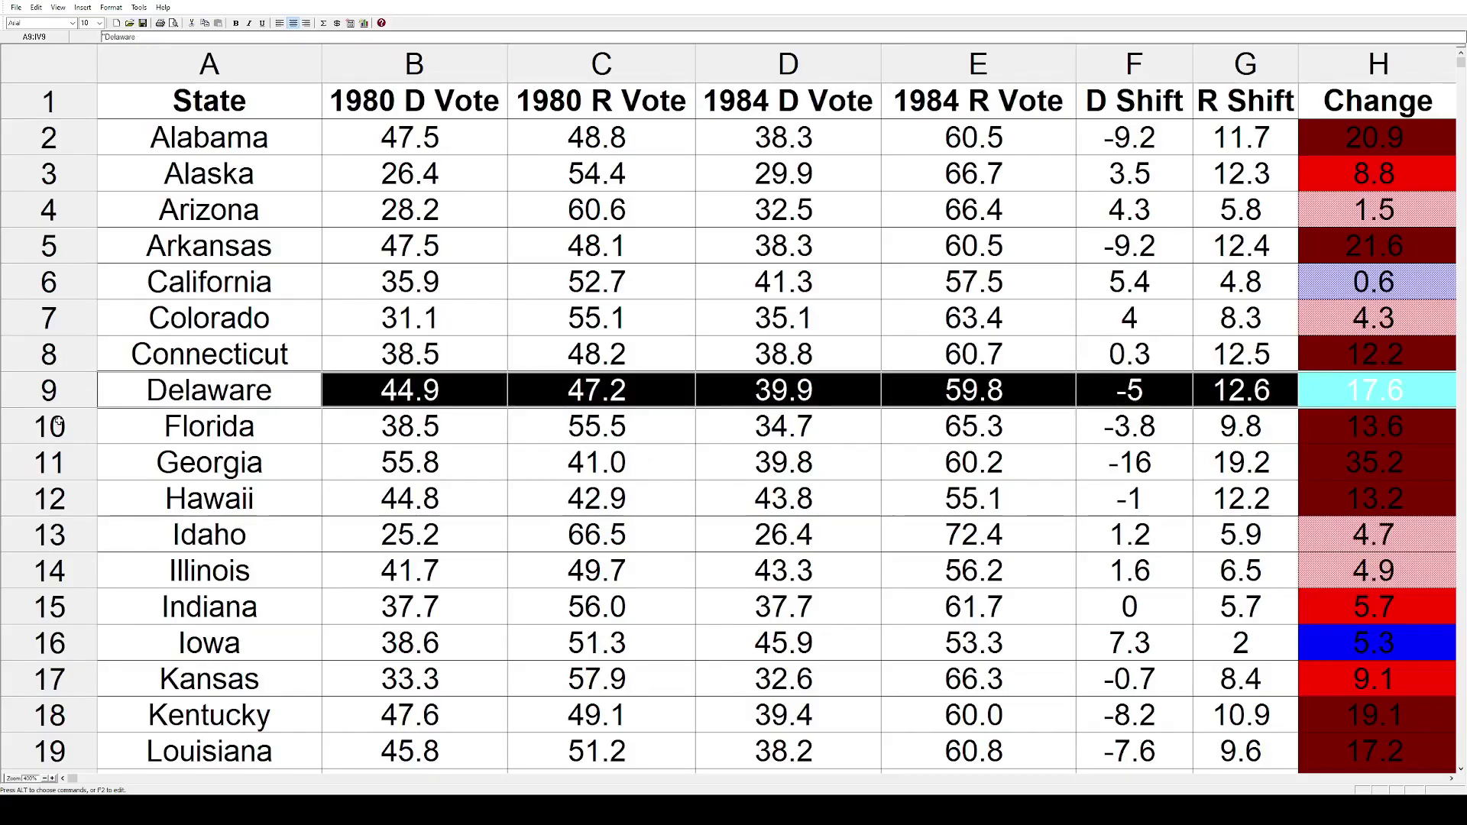
Continue highlighting rows for Florida, Georgia, Hawaii, Idaho, Illinois, Indiana and Iowa (row 16)
{"action": "left_click", "coordinate": [60, 423]}
{"action": "left_click", "coordinate": [70, 461]}
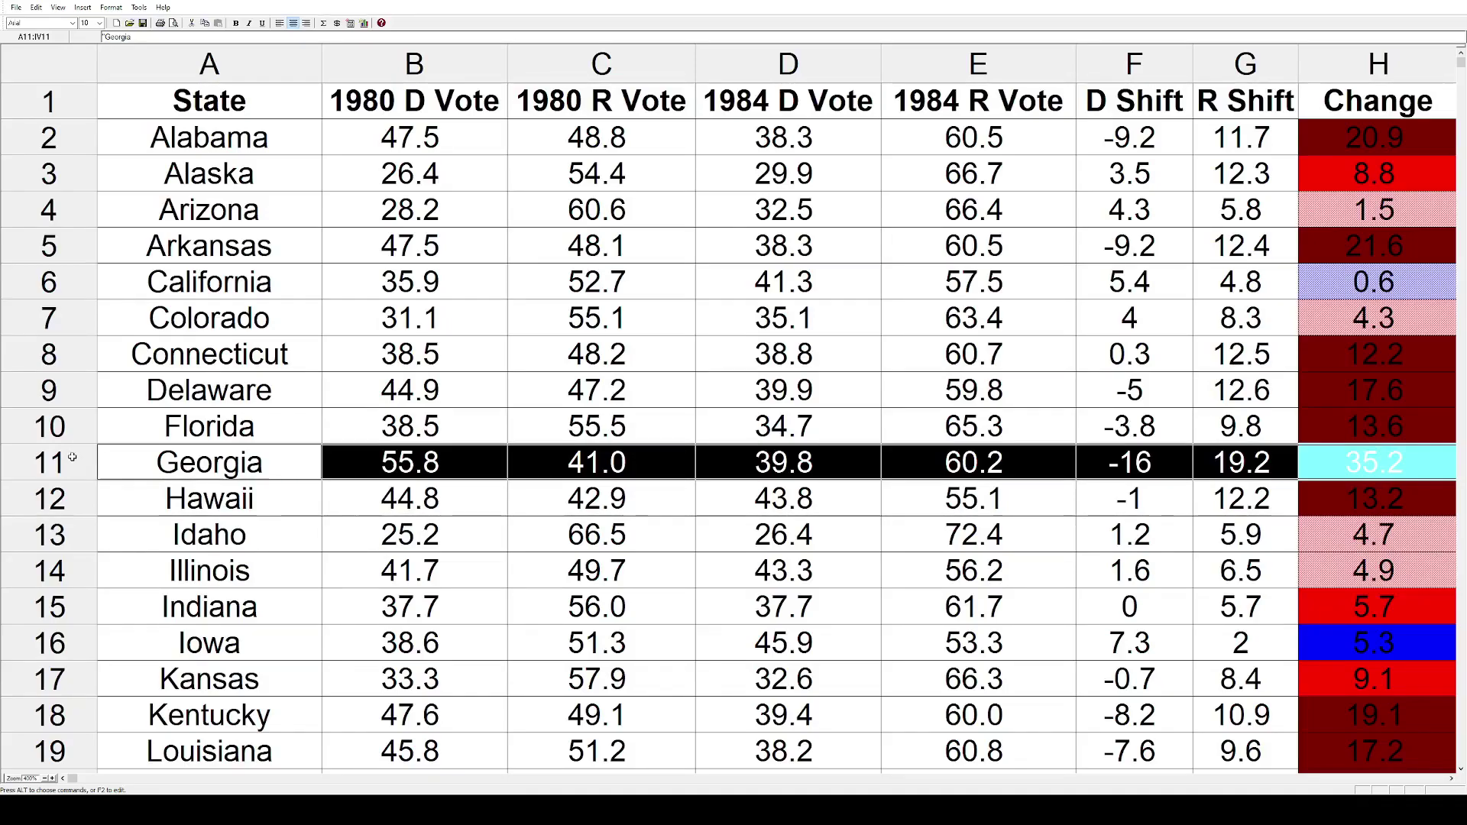
{"action": "left_click", "coordinate": [74, 497]}
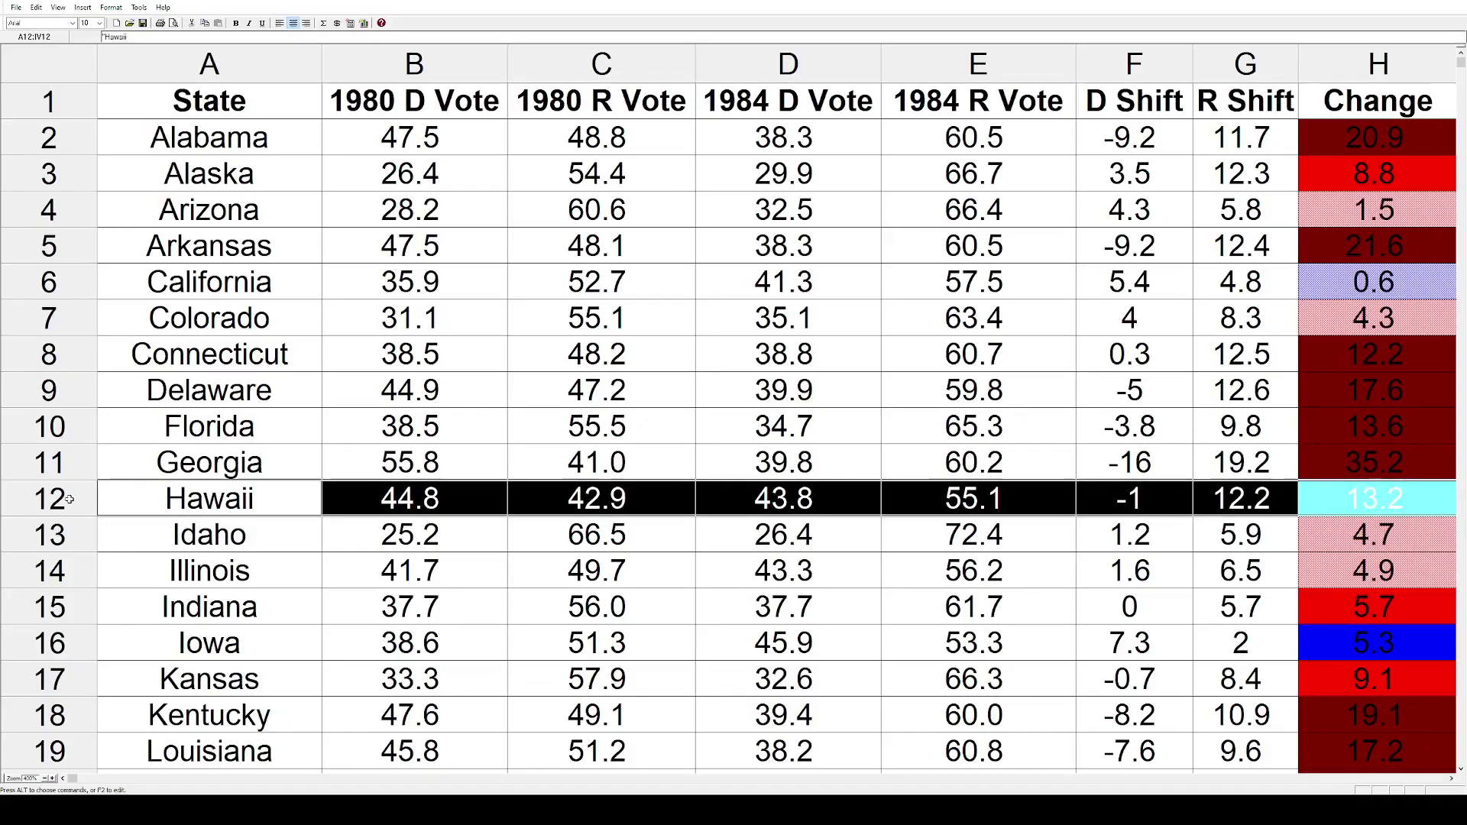
{"action": "left_click", "coordinate": [73, 539]}
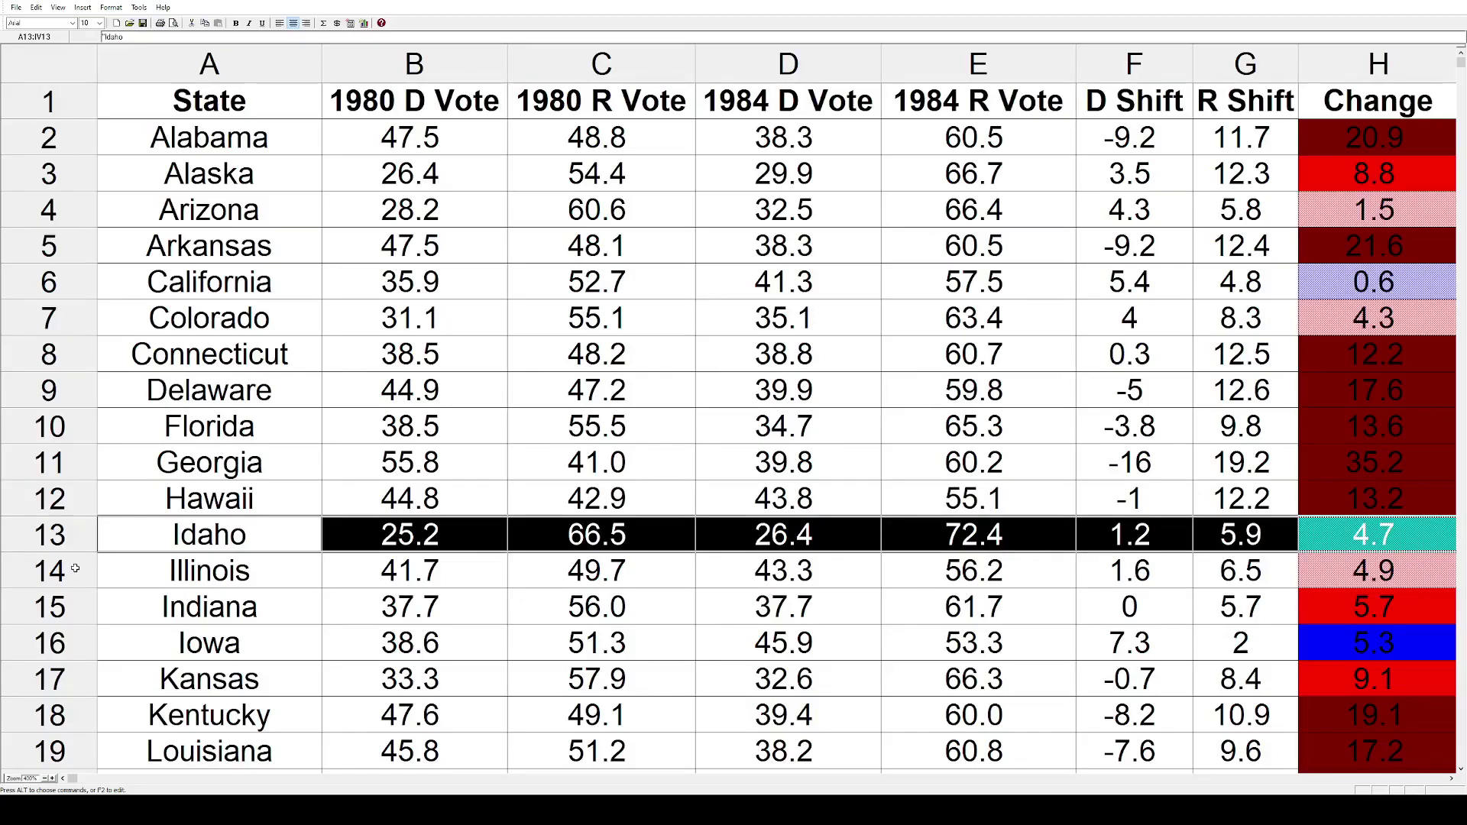
{"action": "left_click", "coordinate": [75, 570]}
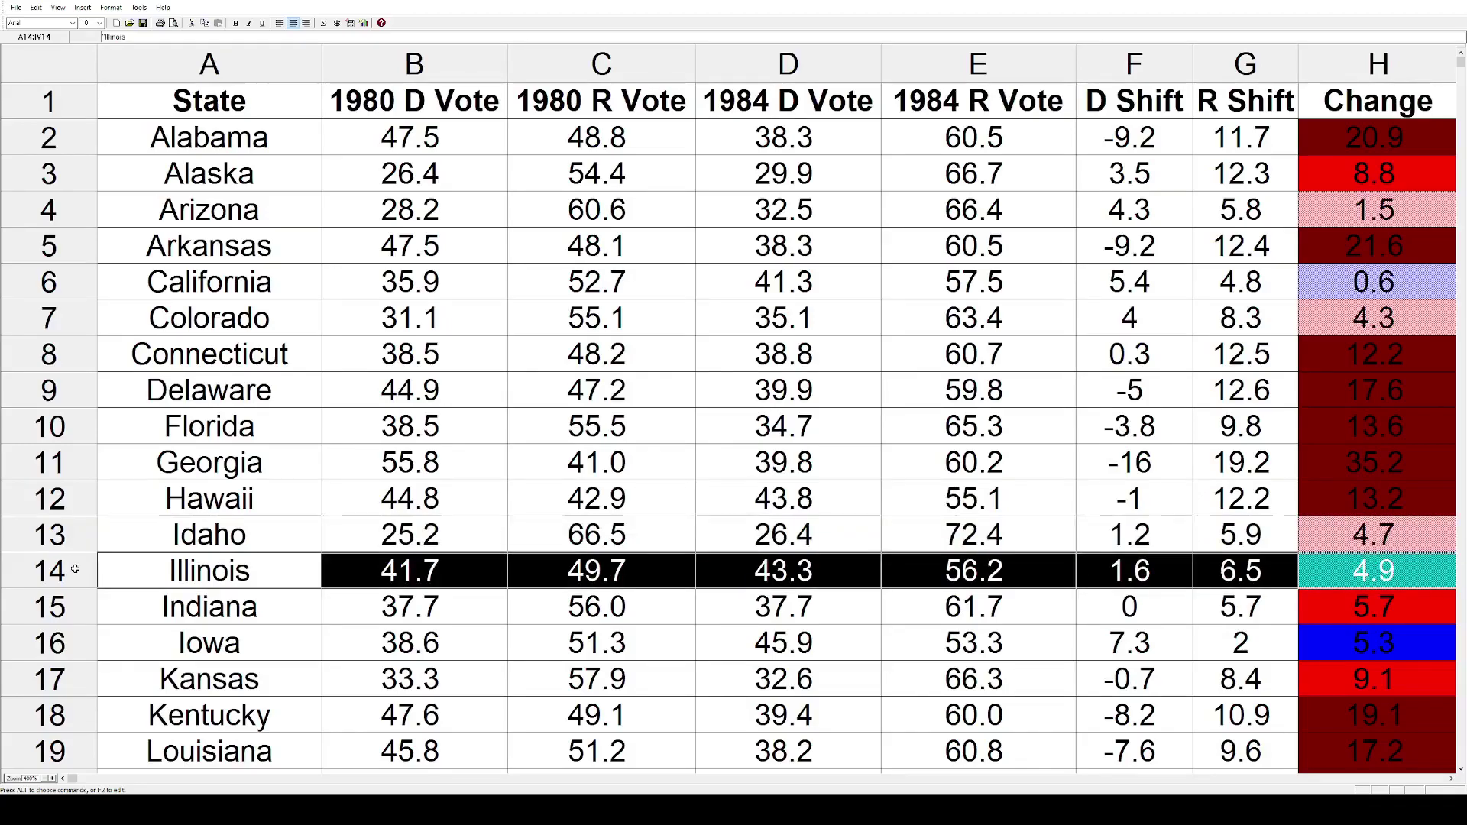
{"action": "left_click", "coordinate": [76, 609]}
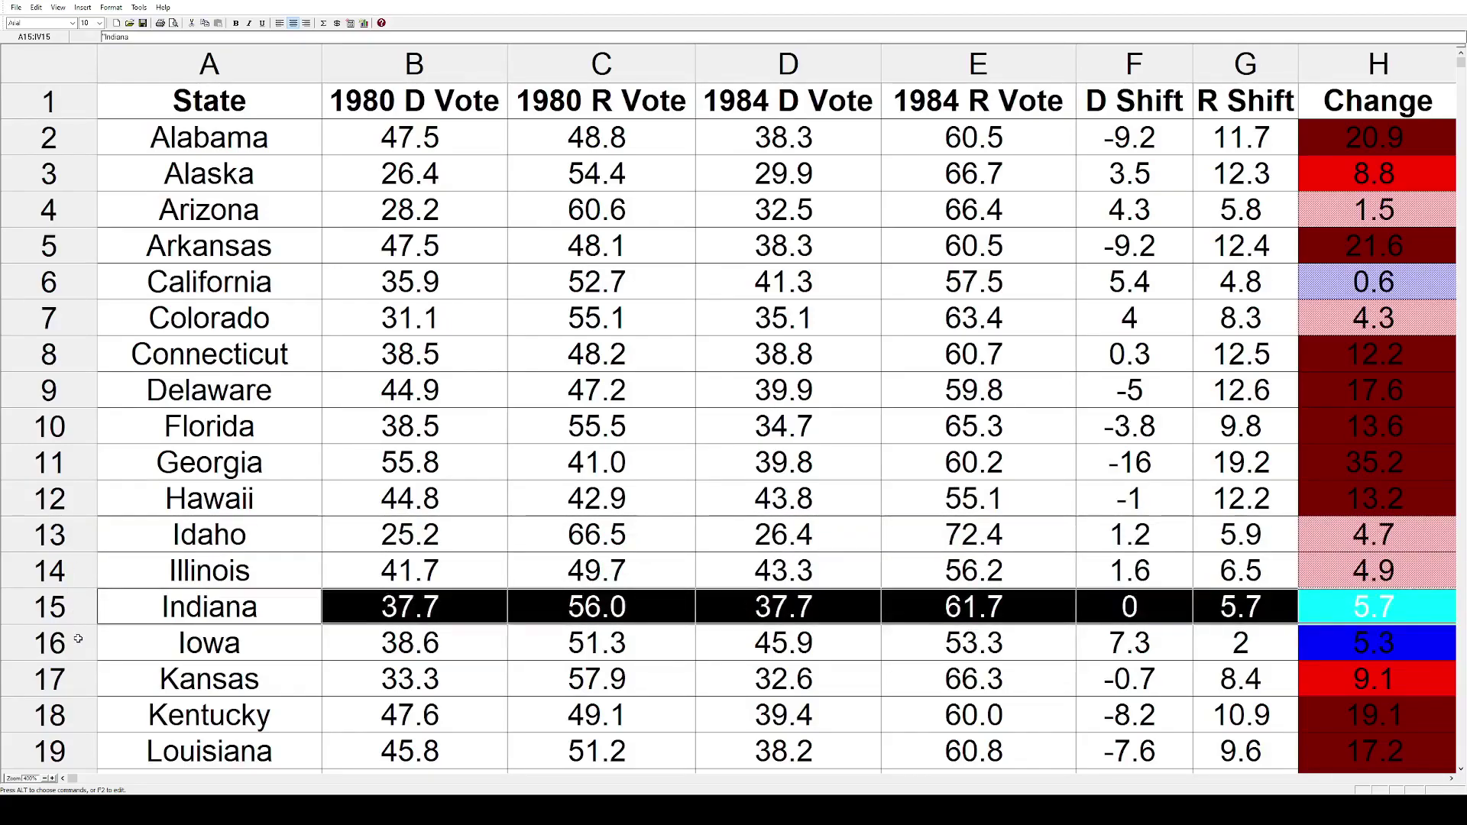
{"action": "left_click", "coordinate": [78, 639]}
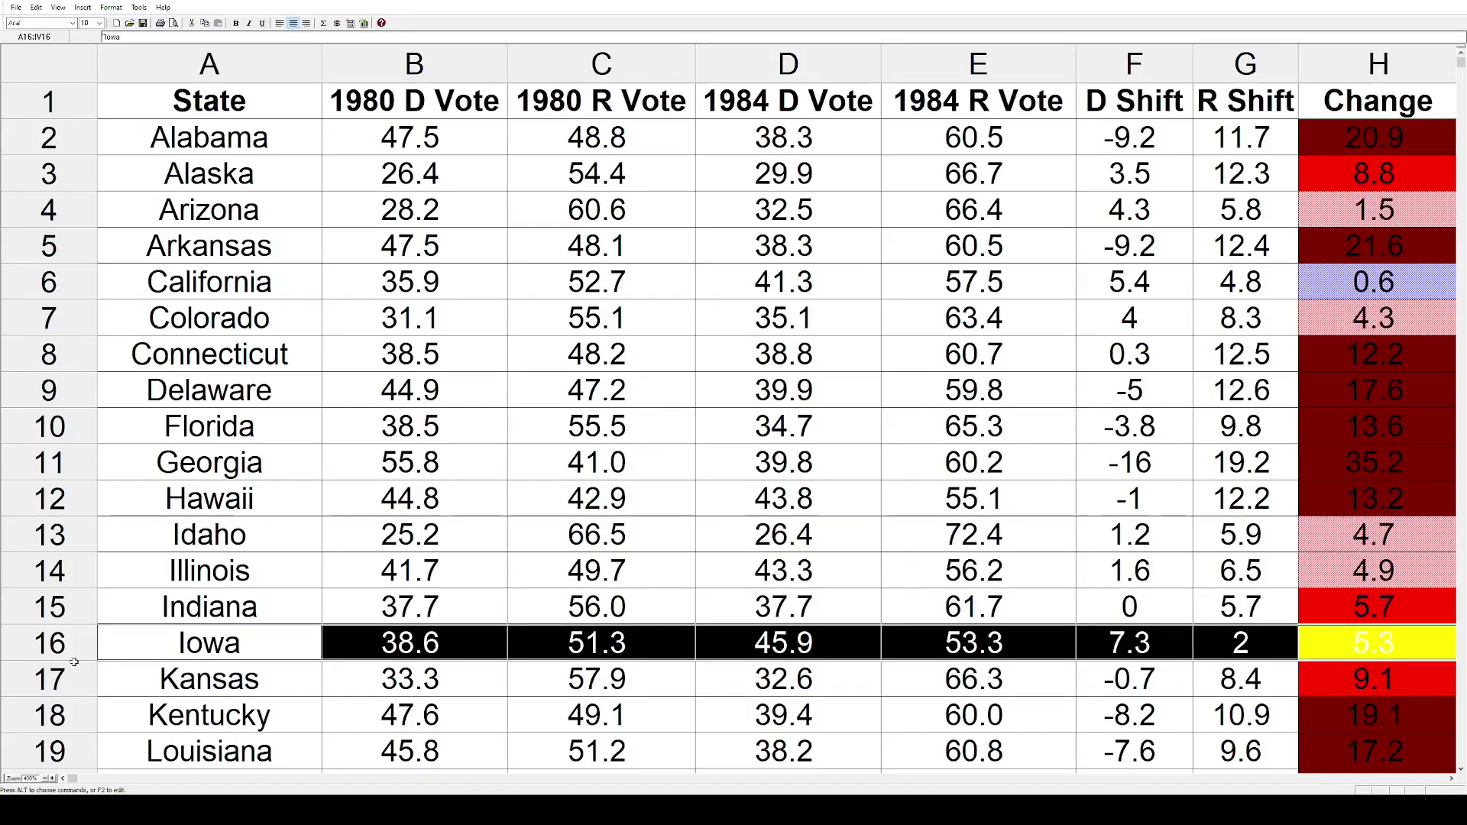
Highlight the Kansas, Kentucky, Louisiana, Maine, Maryland and Massachusetts rows in turn
{"action": "scroll", "coordinate": [70, 644], "scroll_direction": "down", "scroll_amount": 1}
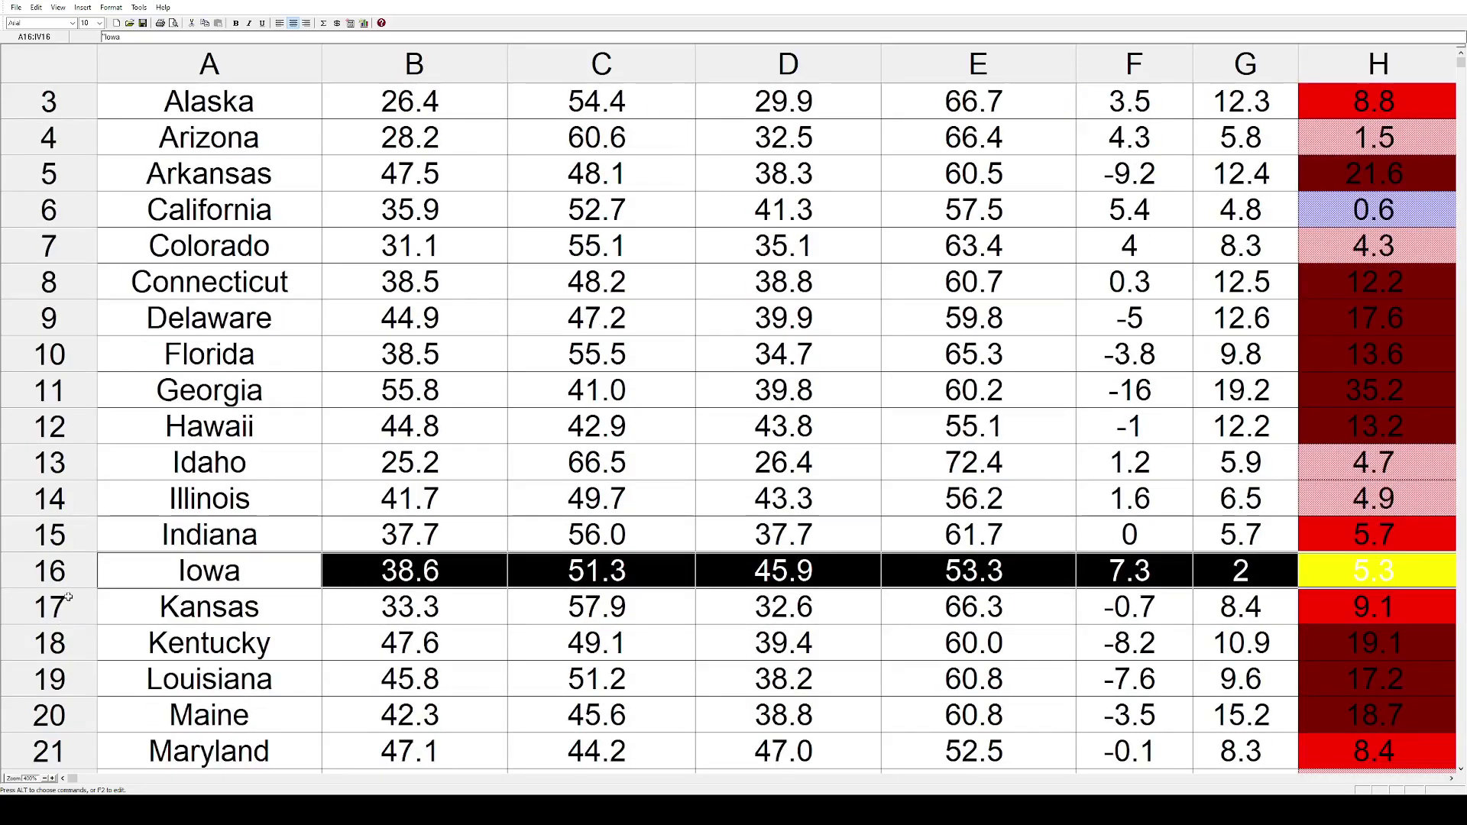
{"action": "left_click", "coordinate": [67, 607]}
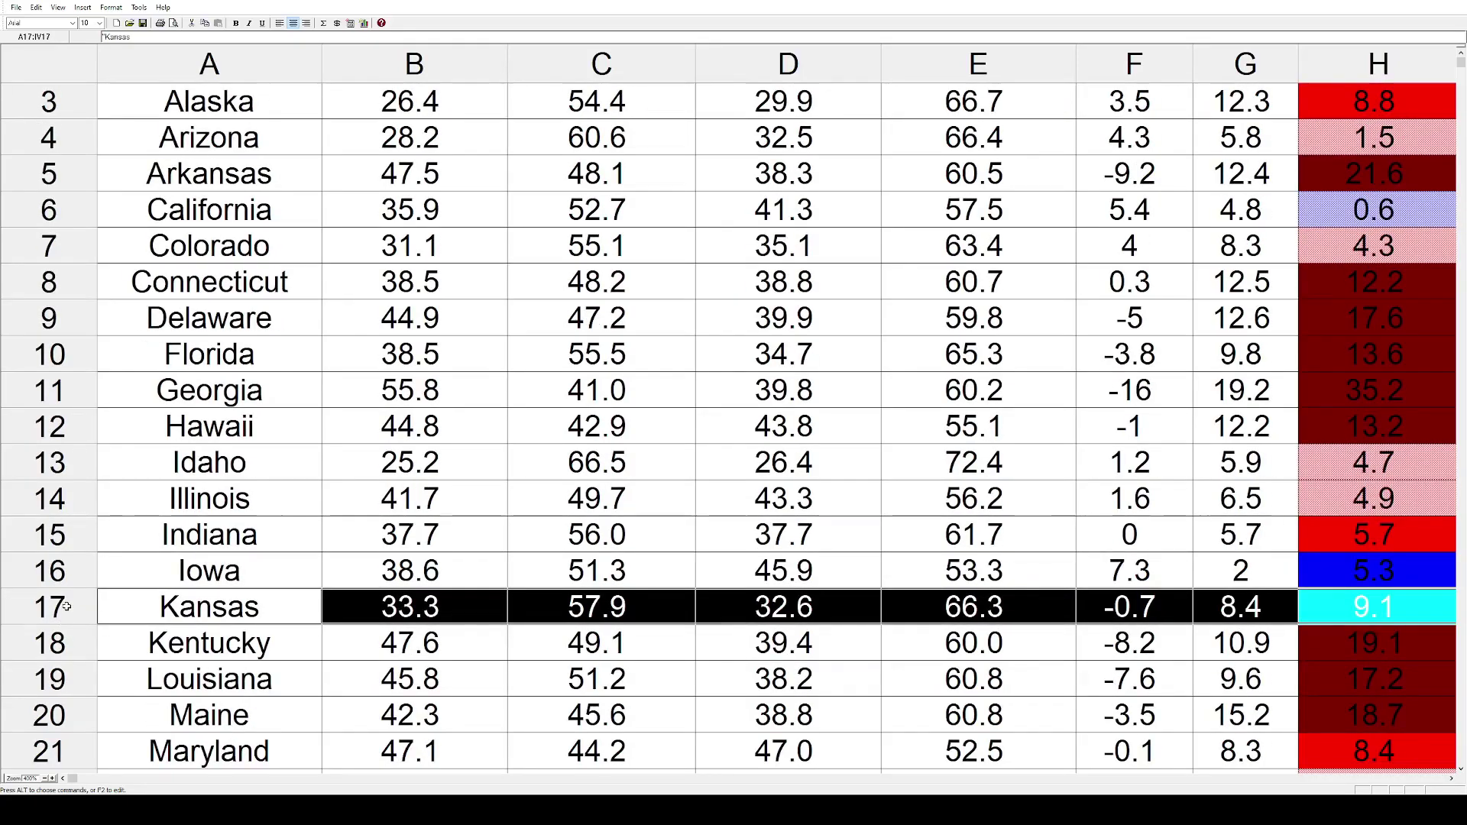
{"action": "scroll", "coordinate": [73, 600], "scroll_direction": "down", "scroll_amount": 3}
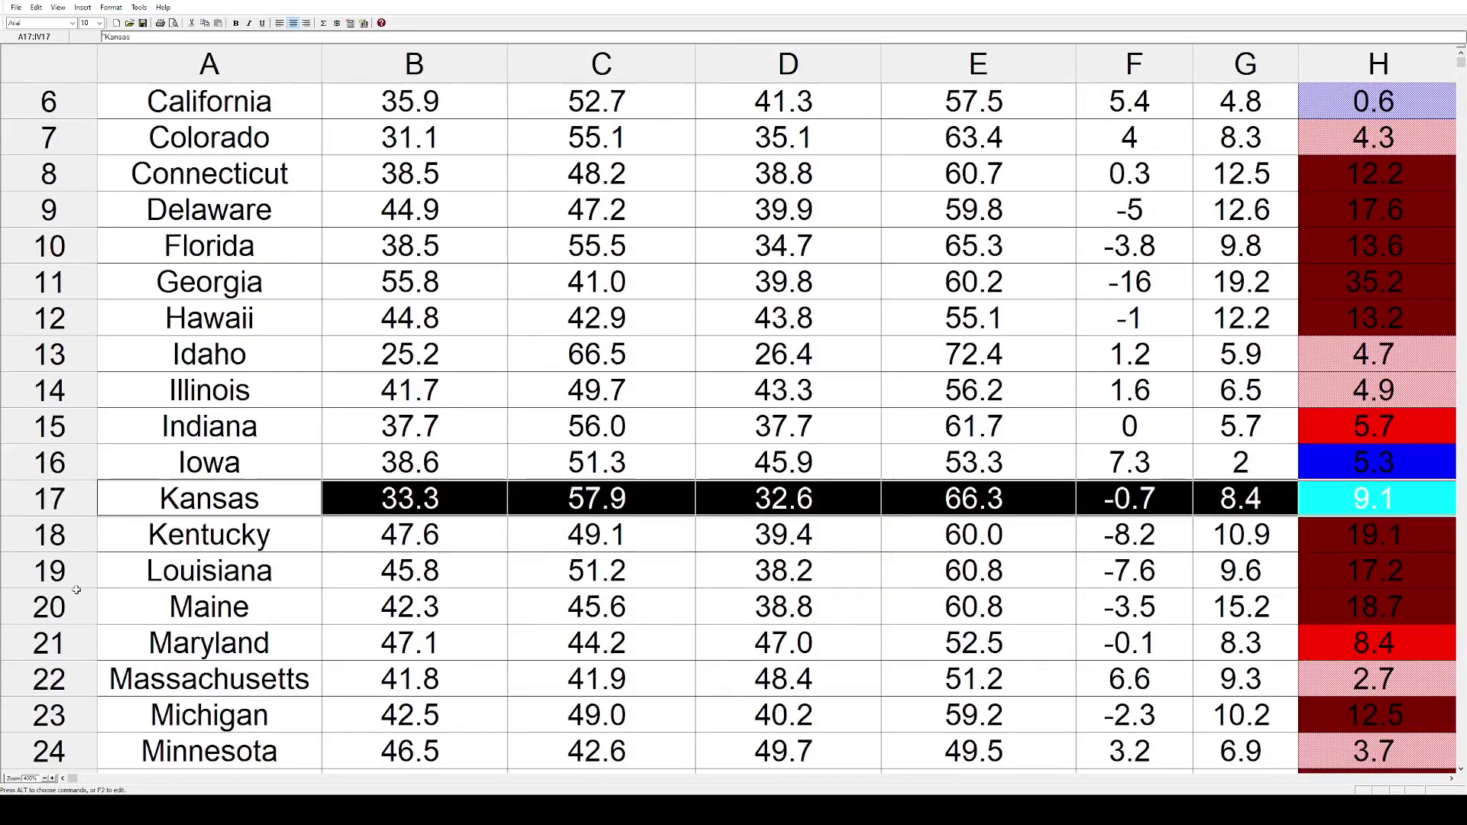
{"action": "left_click", "coordinate": [76, 537]}
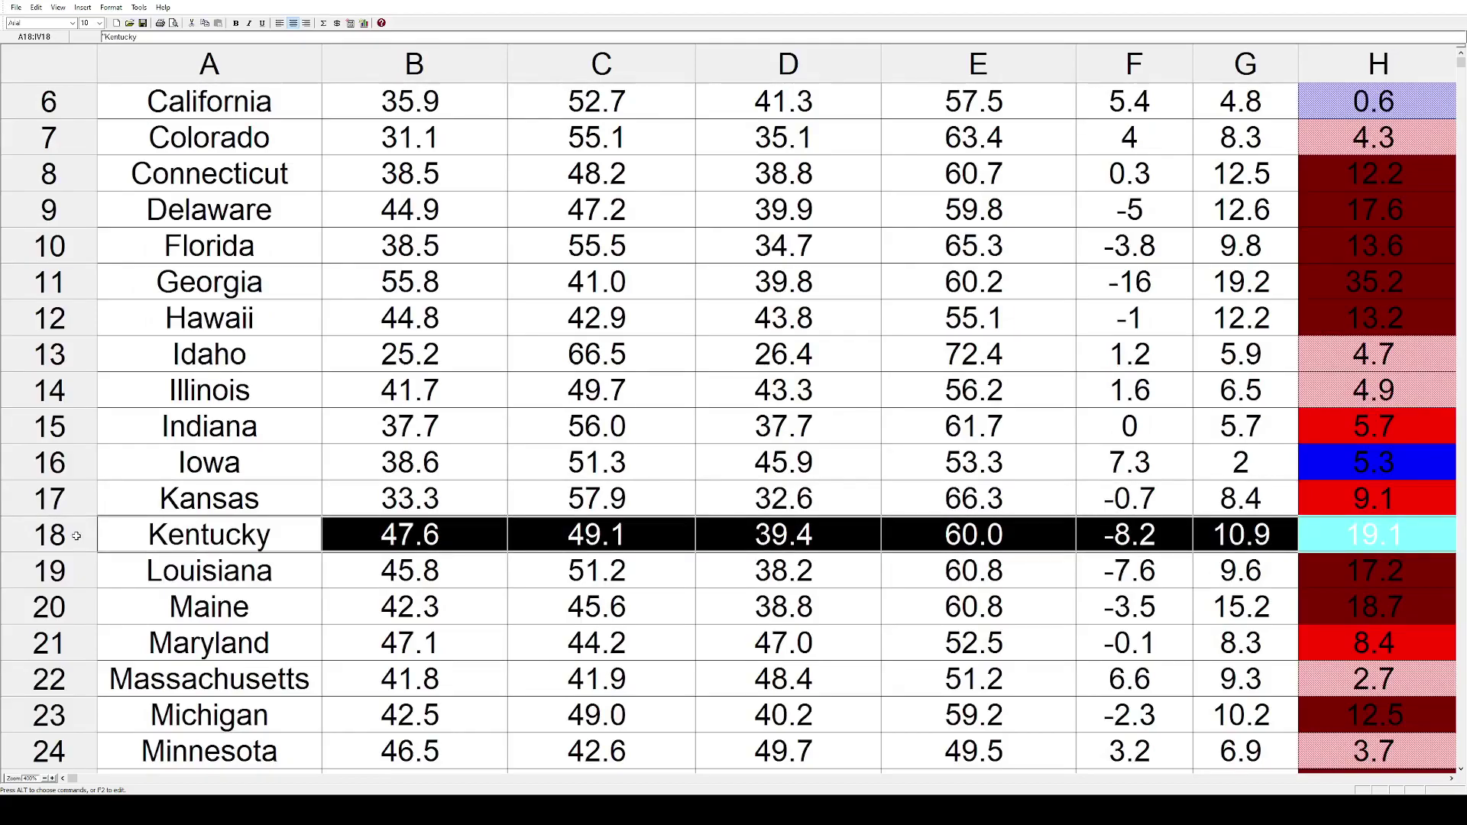
{"action": "left_click", "coordinate": [76, 569]}
{"action": "scroll", "coordinate": [77, 570], "scroll_direction": "down", "scroll_amount": 4}
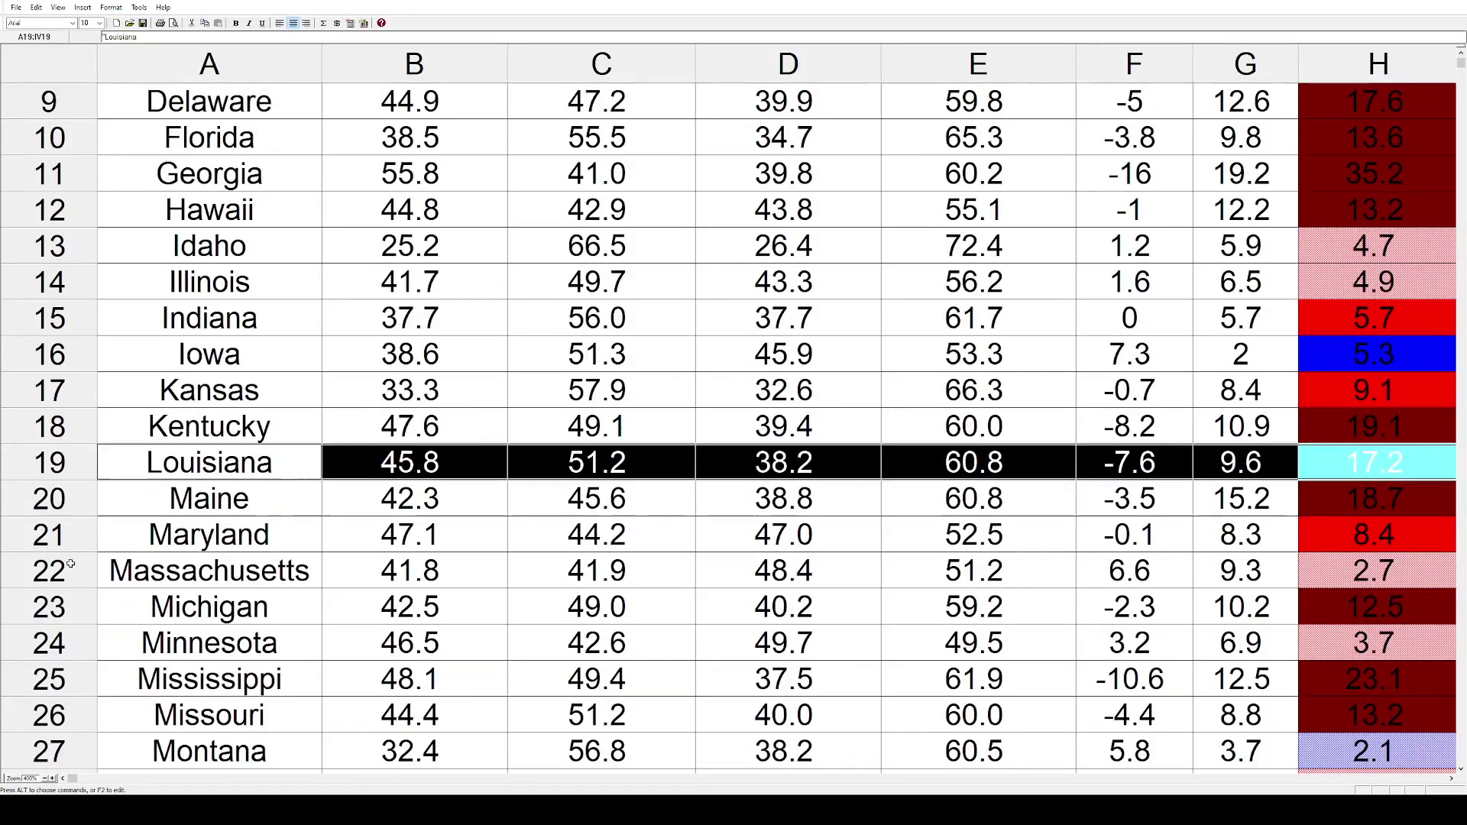
{"action": "left_click", "coordinate": [79, 462]}
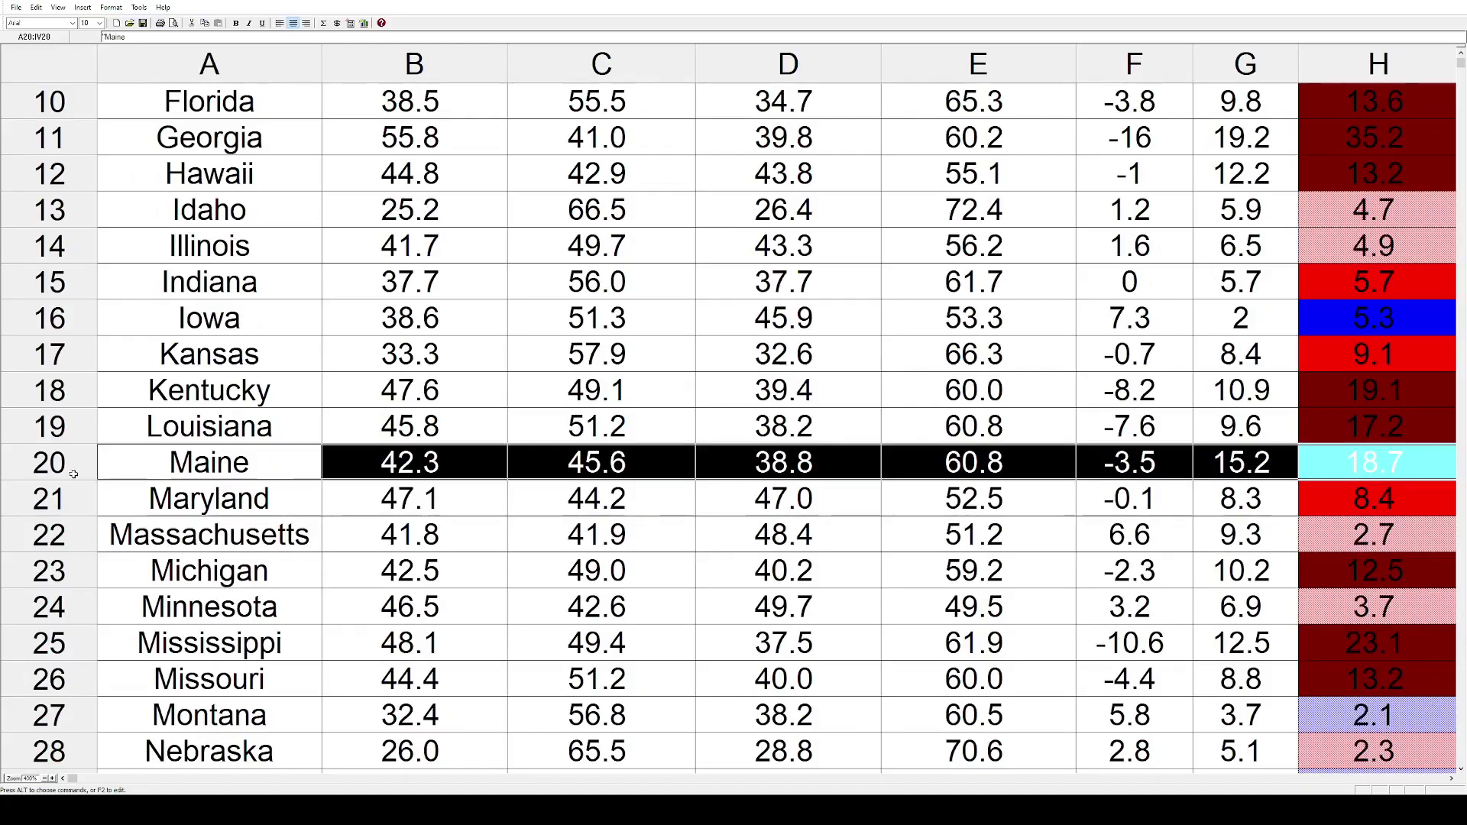
{"action": "left_click", "coordinate": [78, 497]}
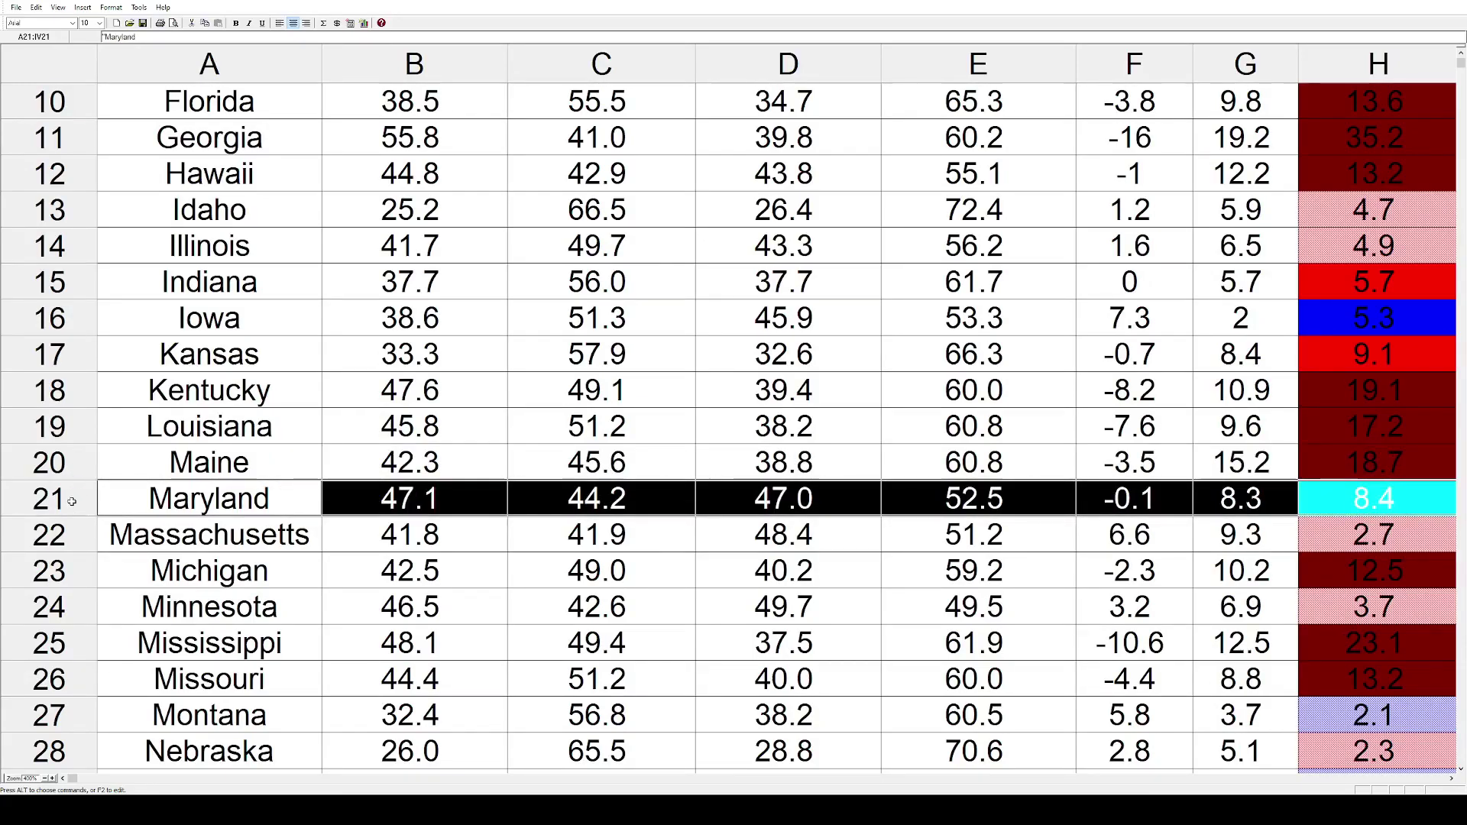
{"action": "left_click", "coordinate": [62, 533]}
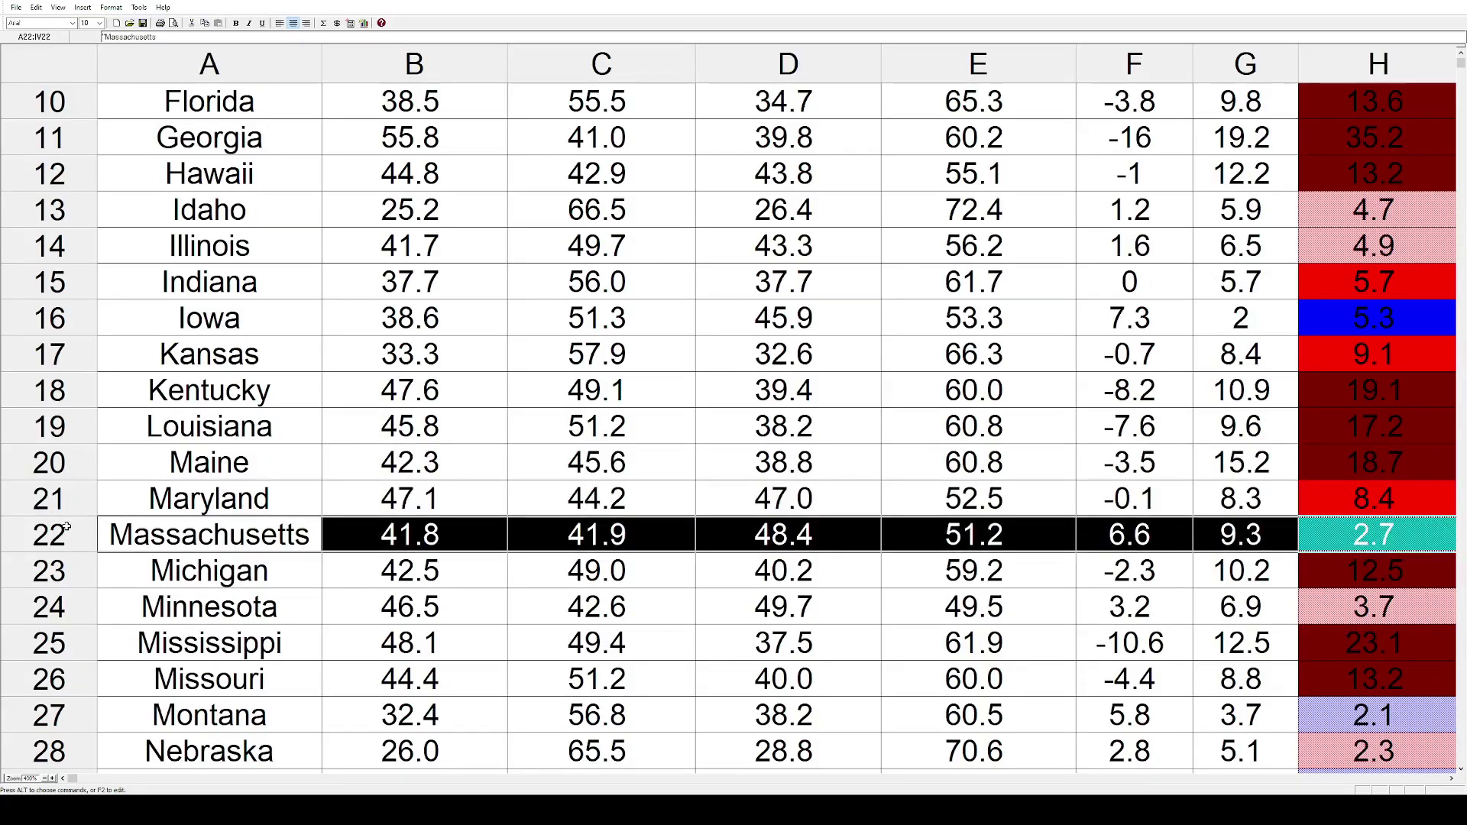
Highlight the Michigan, Minnesota, Mississippi, Missouri and Montana rows in turn
{"action": "scroll", "coordinate": [67, 527], "scroll_direction": "down", "scroll_amount": 1}
{"action": "left_click", "coordinate": [69, 499]}
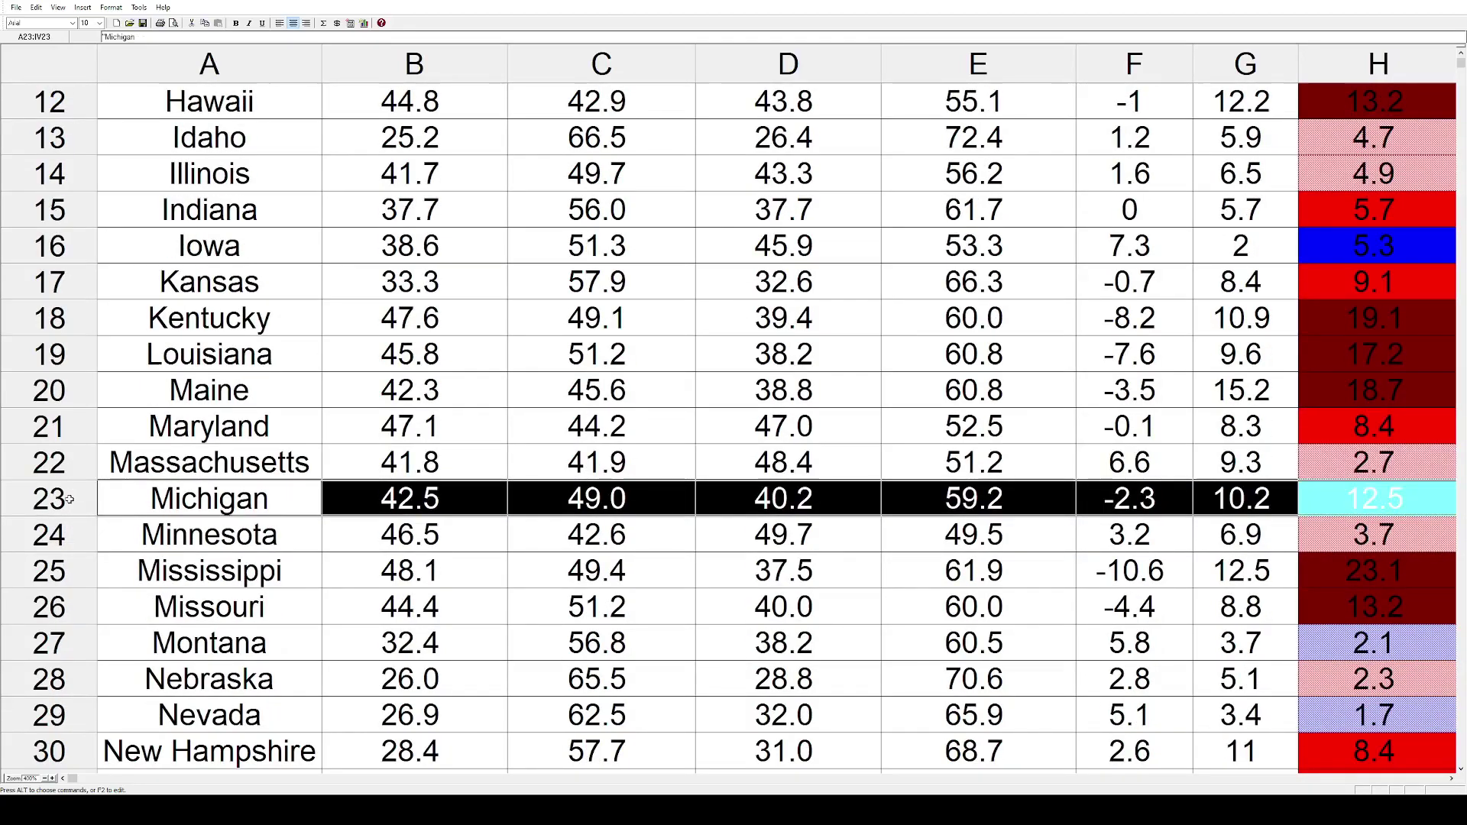
{"action": "scroll", "coordinate": [69, 497], "scroll_direction": "down", "scroll_amount": 1}
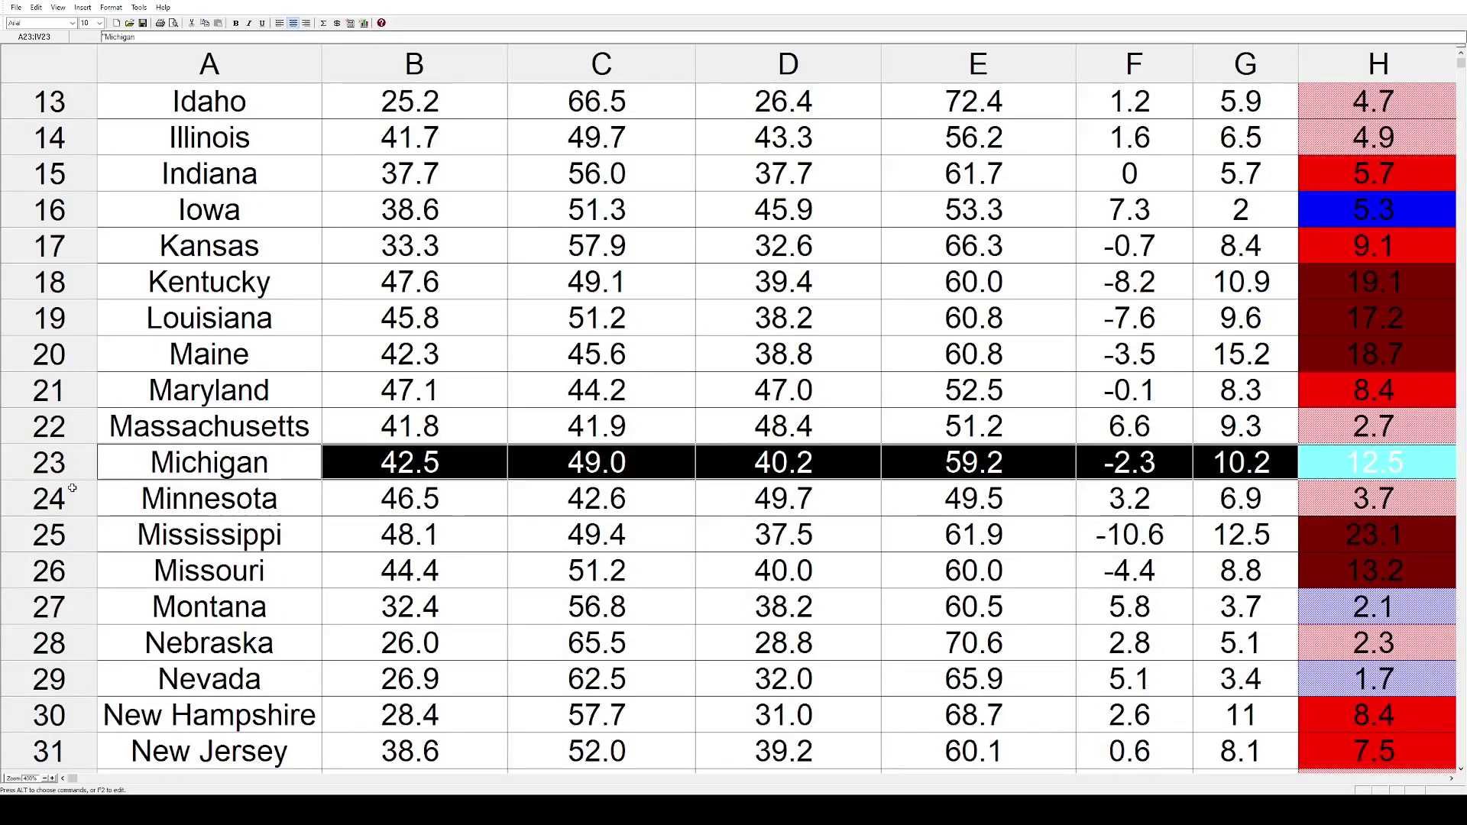
{"action": "scroll", "coordinate": [71, 487], "scroll_direction": "down", "scroll_amount": 1}
{"action": "left_click", "coordinate": [63, 453]}
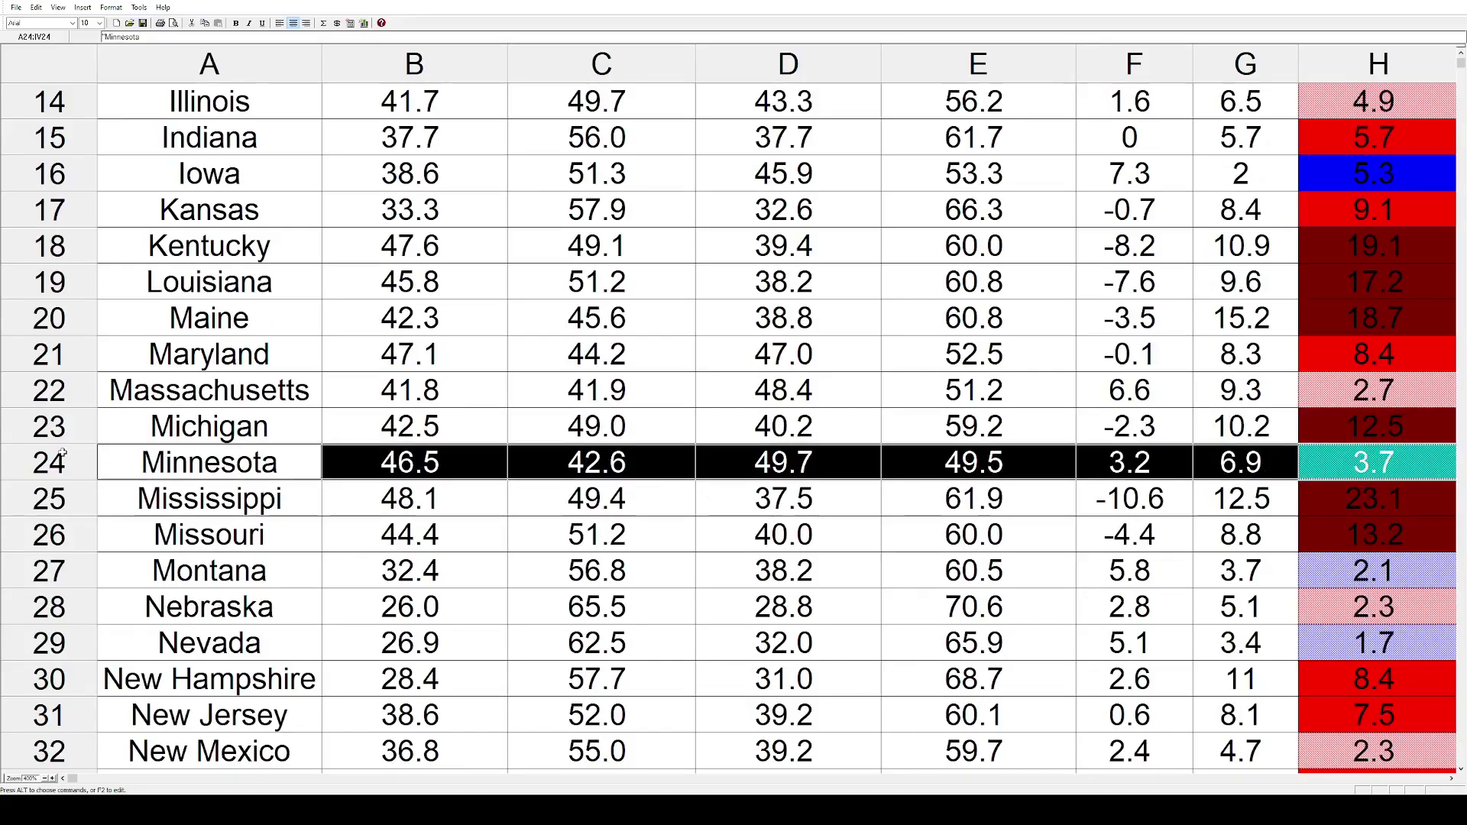
{"action": "left_click", "coordinate": [63, 493]}
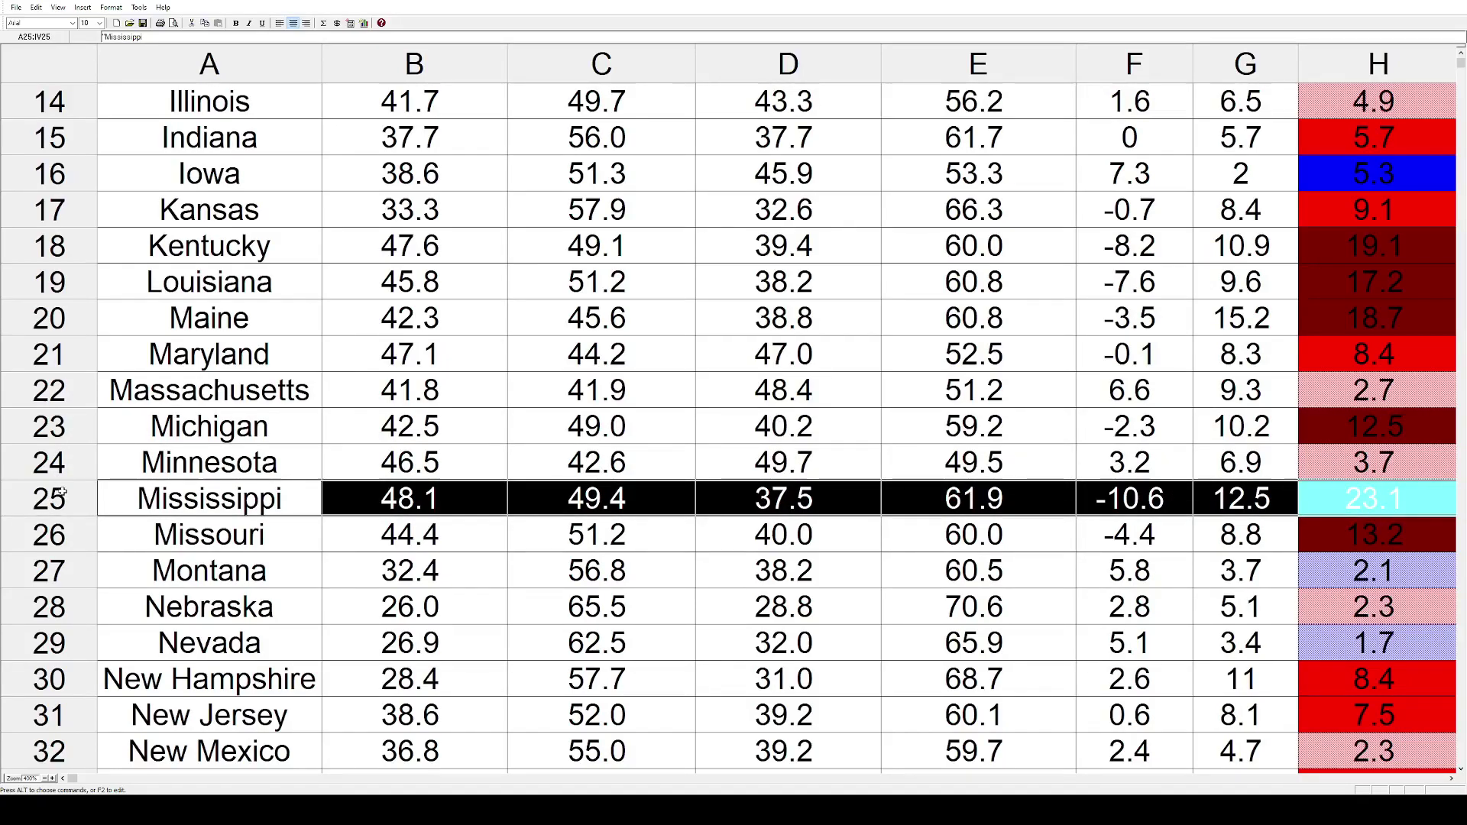
{"action": "left_click", "coordinate": [62, 532]}
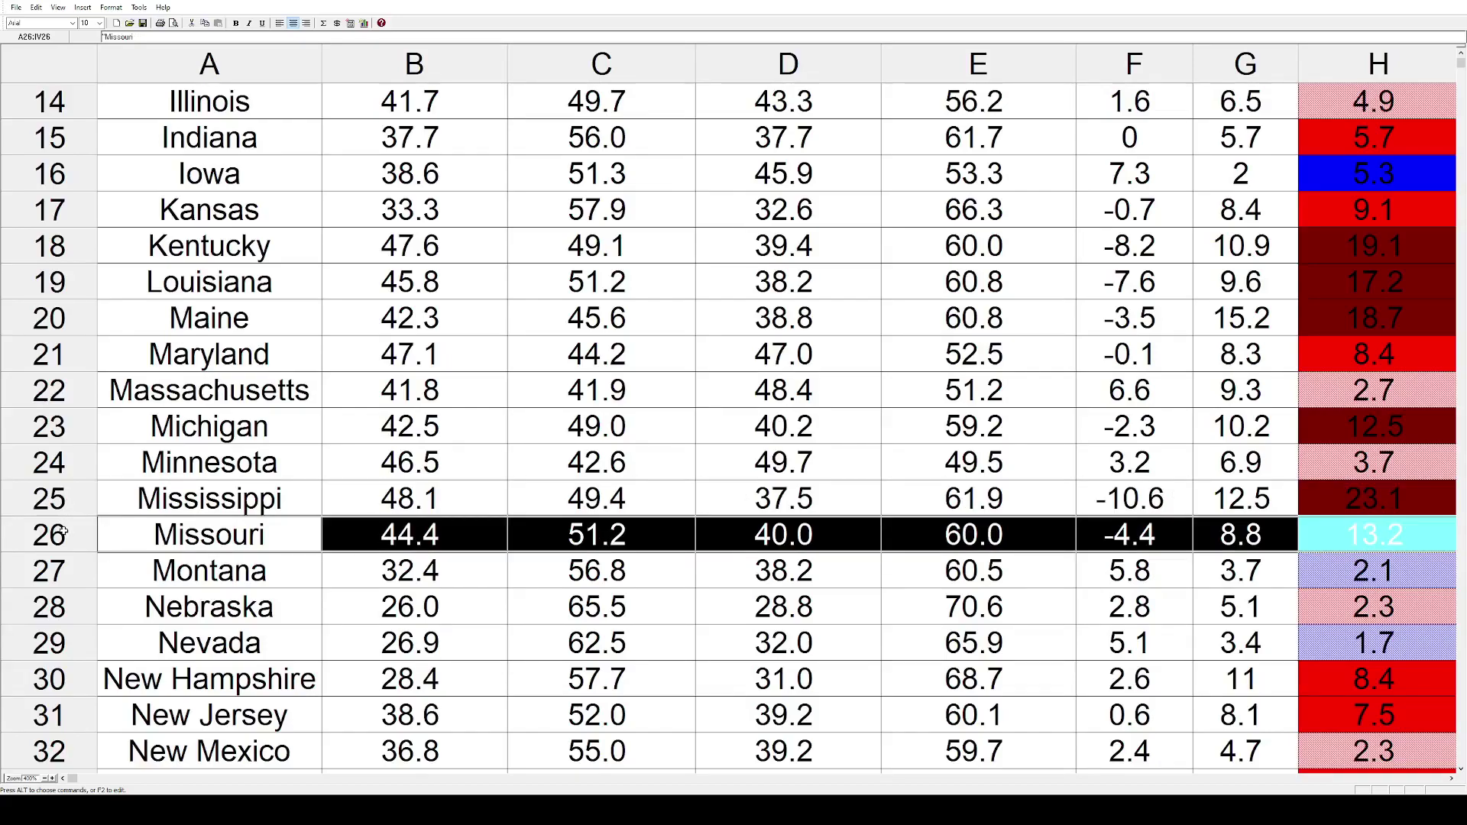
{"action": "left_click", "coordinate": [74, 564]}
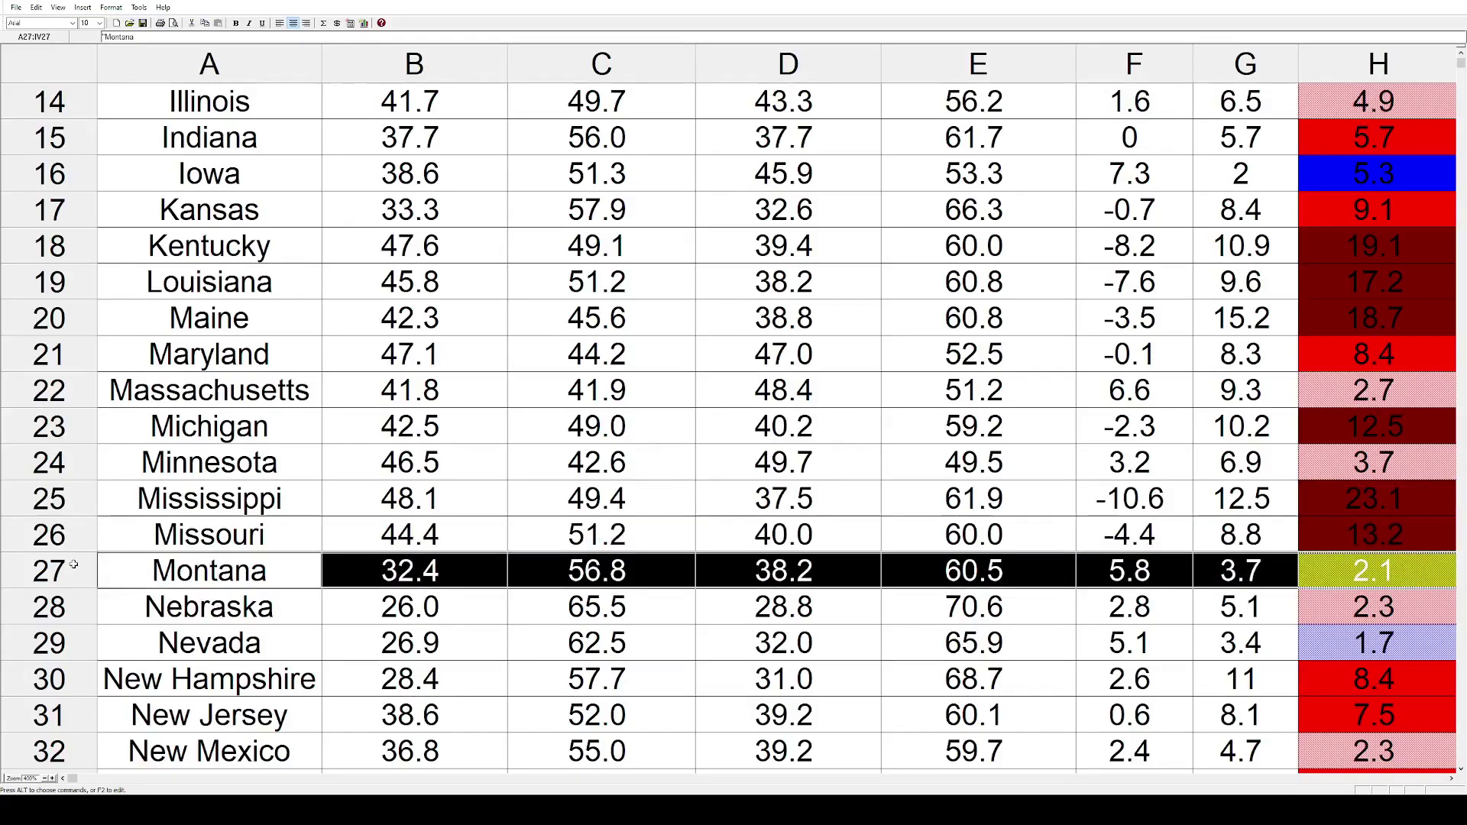
Highlight the Nebraska, Nevada, New Hampshire and New Jersey rows in turn
{"action": "scroll", "coordinate": [70, 562], "scroll_direction": "down", "scroll_amount": 1}
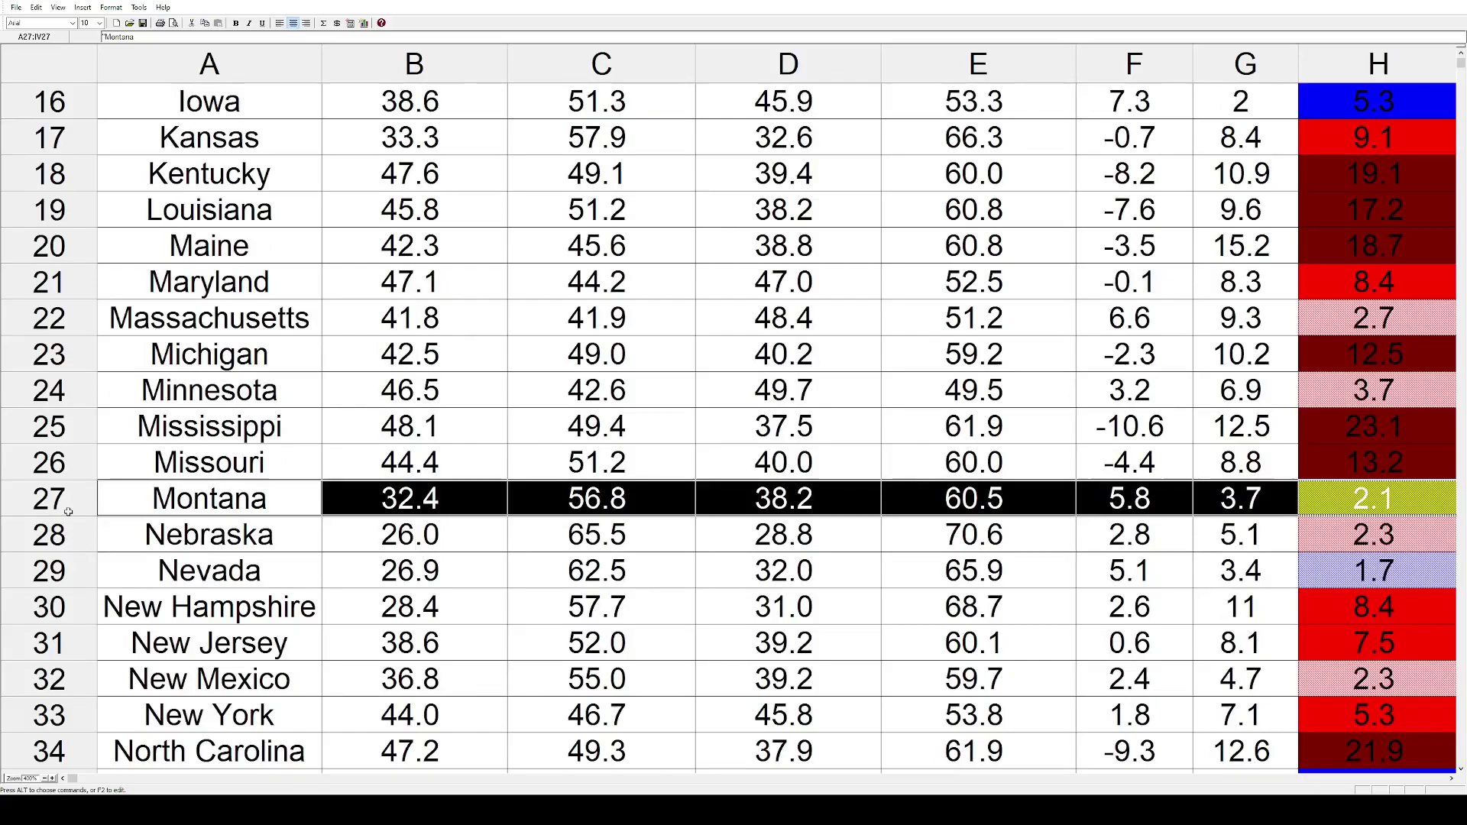
{"action": "left_click", "coordinate": [65, 535]}
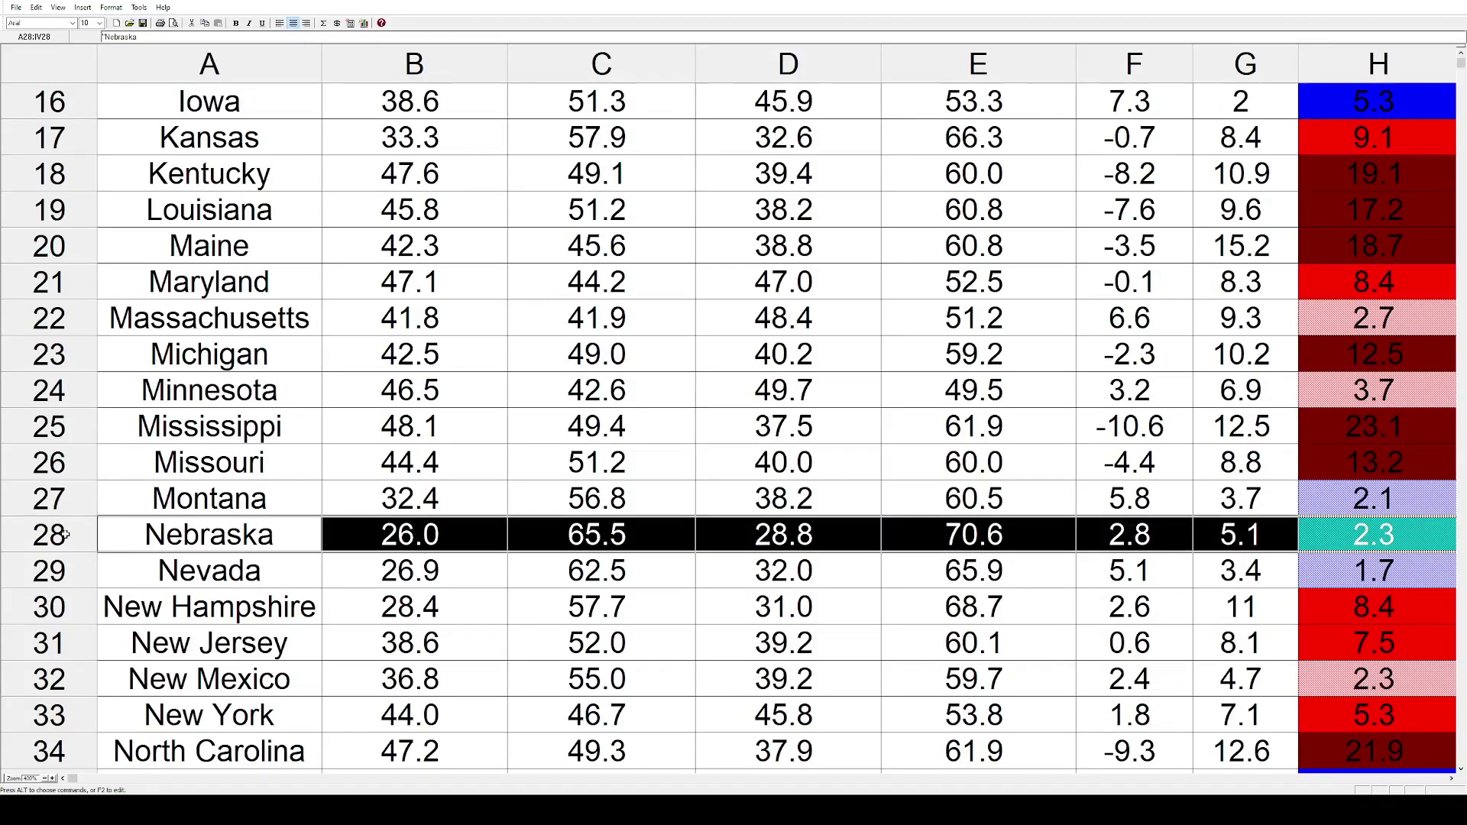
{"action": "left_click", "coordinate": [67, 567]}
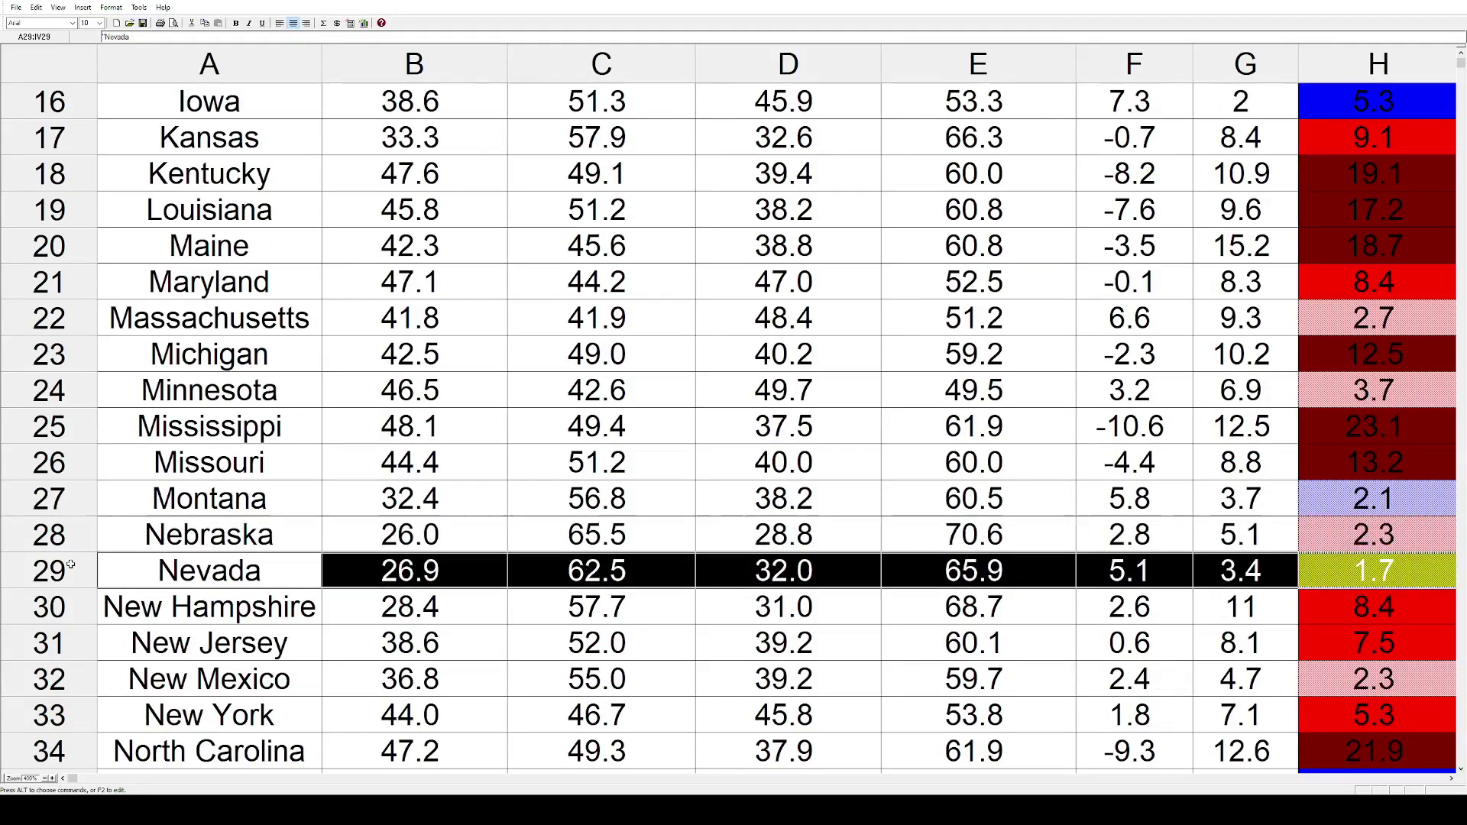
{"action": "left_click", "coordinate": [70, 608]}
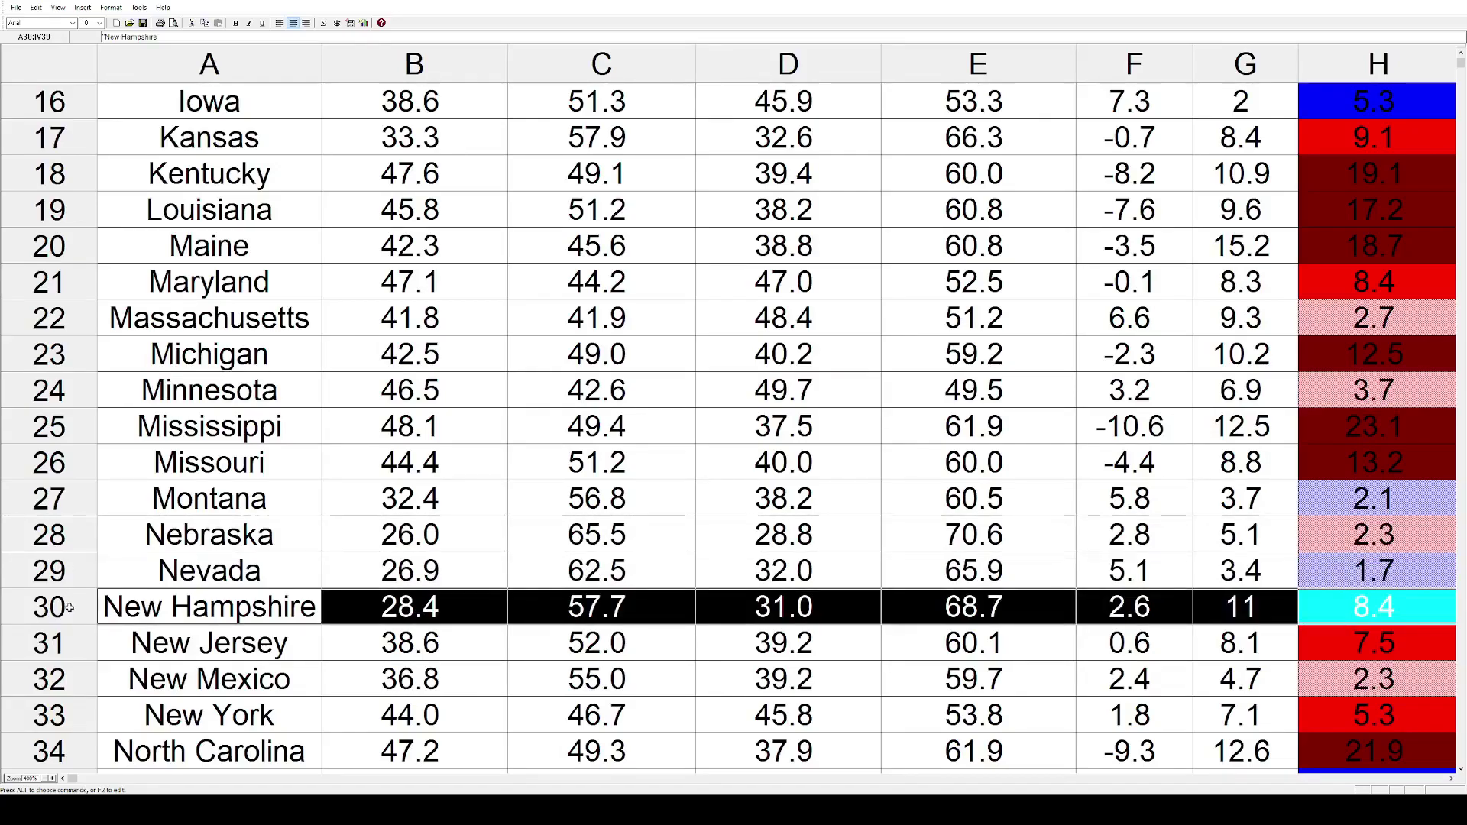
{"action": "left_click", "coordinate": [66, 638]}
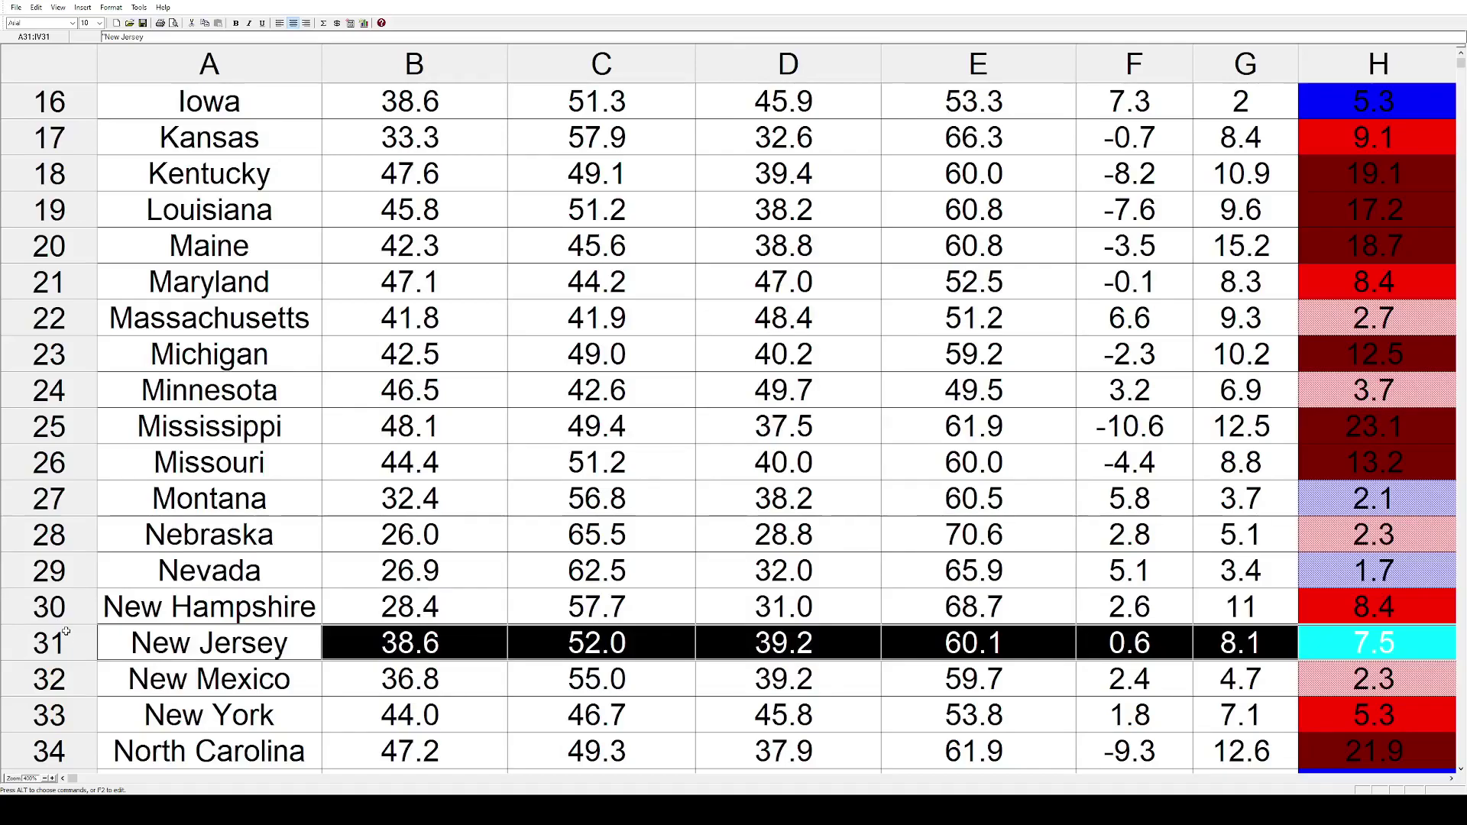
{"action": "scroll", "coordinate": [68, 637], "scroll_direction": "down", "scroll_amount": 1}
Highlight the New Mexico, New York, North Carolina, North Dakota and Ohio rows in turn
{"action": "left_click", "coordinate": [70, 637]}
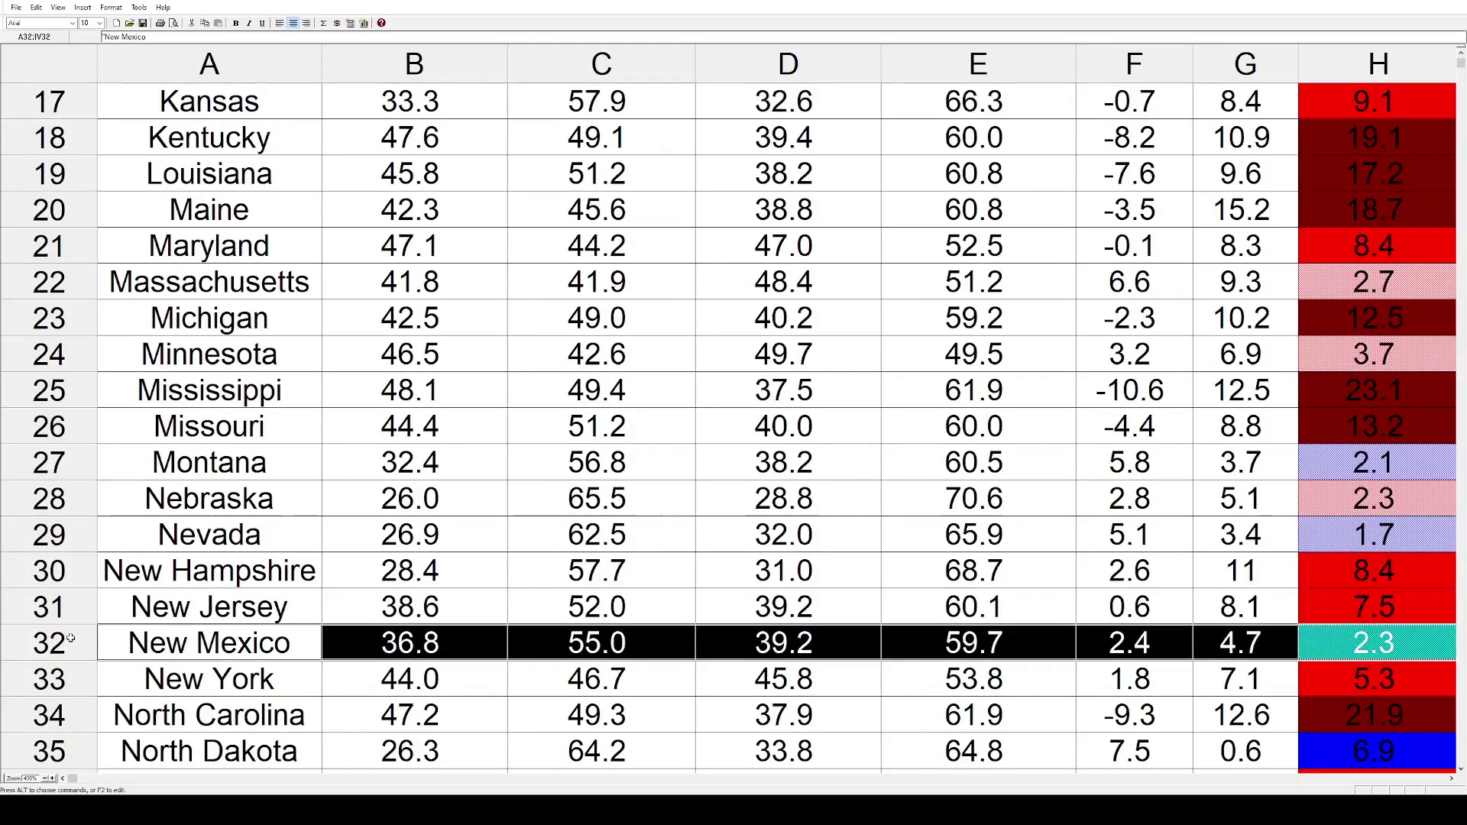
{"action": "scroll", "coordinate": [70, 637], "scroll_direction": "down", "scroll_amount": 6}
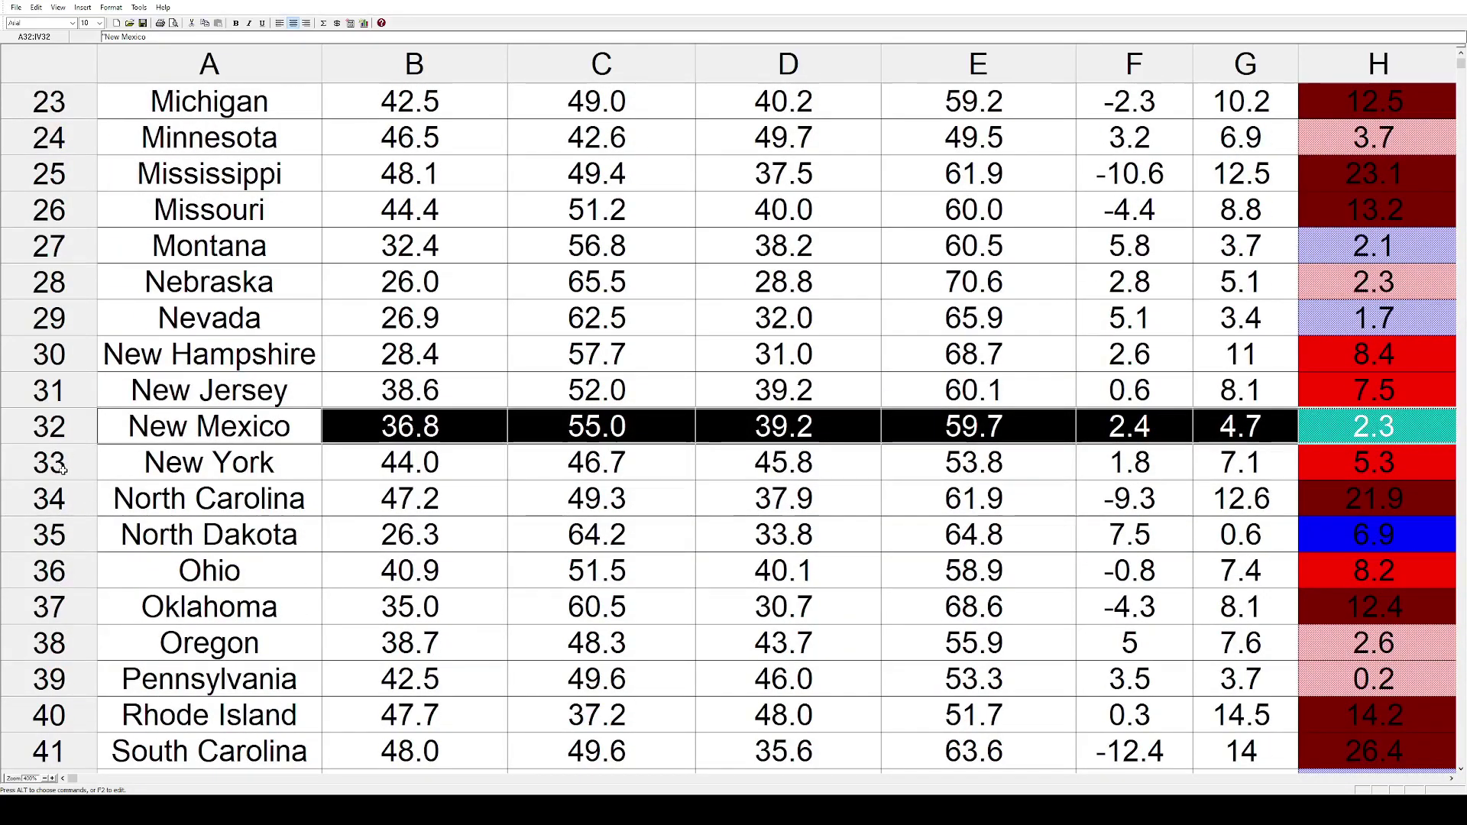
{"action": "left_click", "coordinate": [64, 467]}
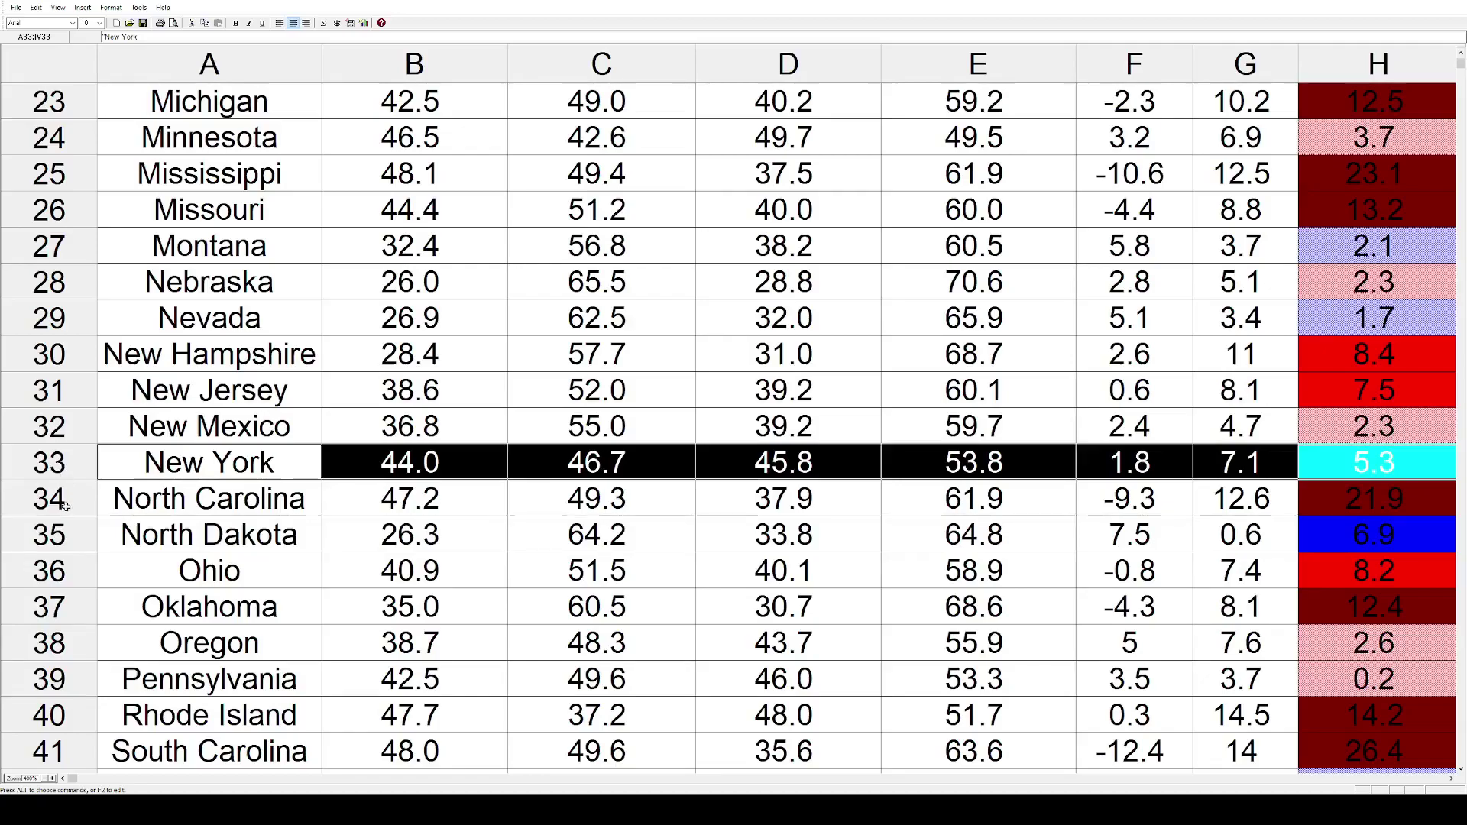
{"action": "left_click", "coordinate": [68, 497]}
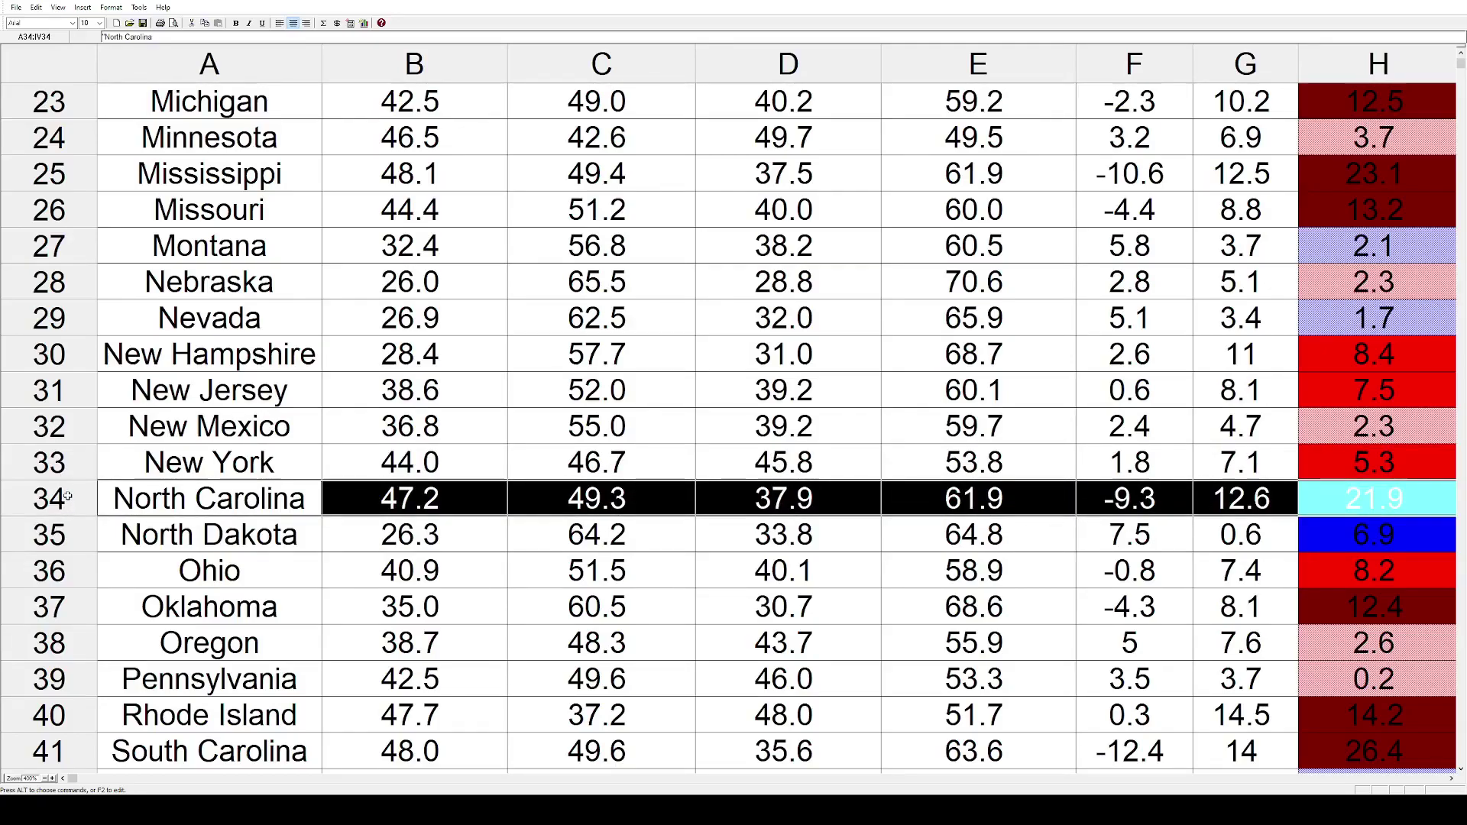
{"action": "left_click", "coordinate": [67, 535]}
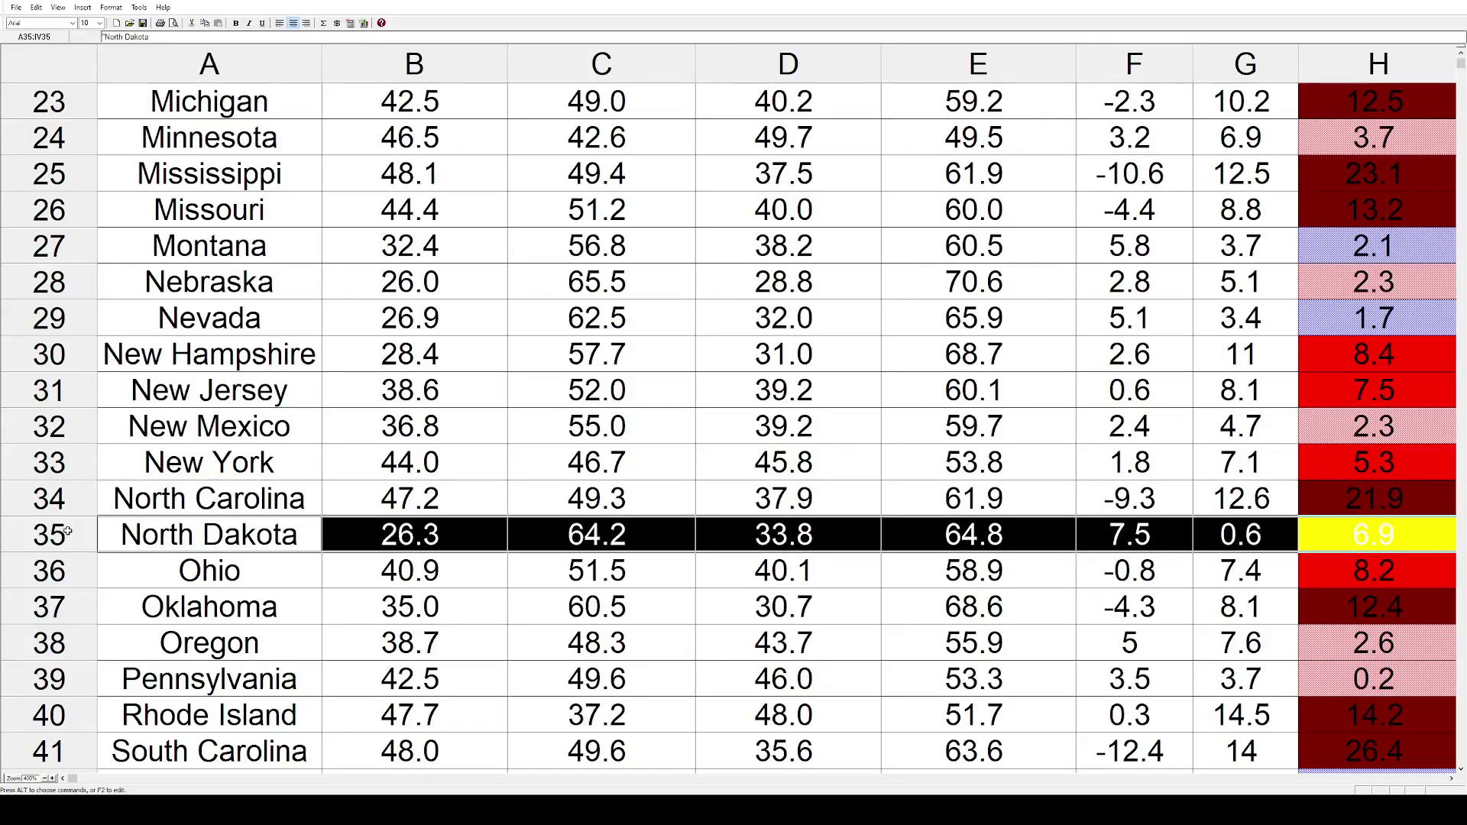
{"action": "left_click", "coordinate": [67, 572]}
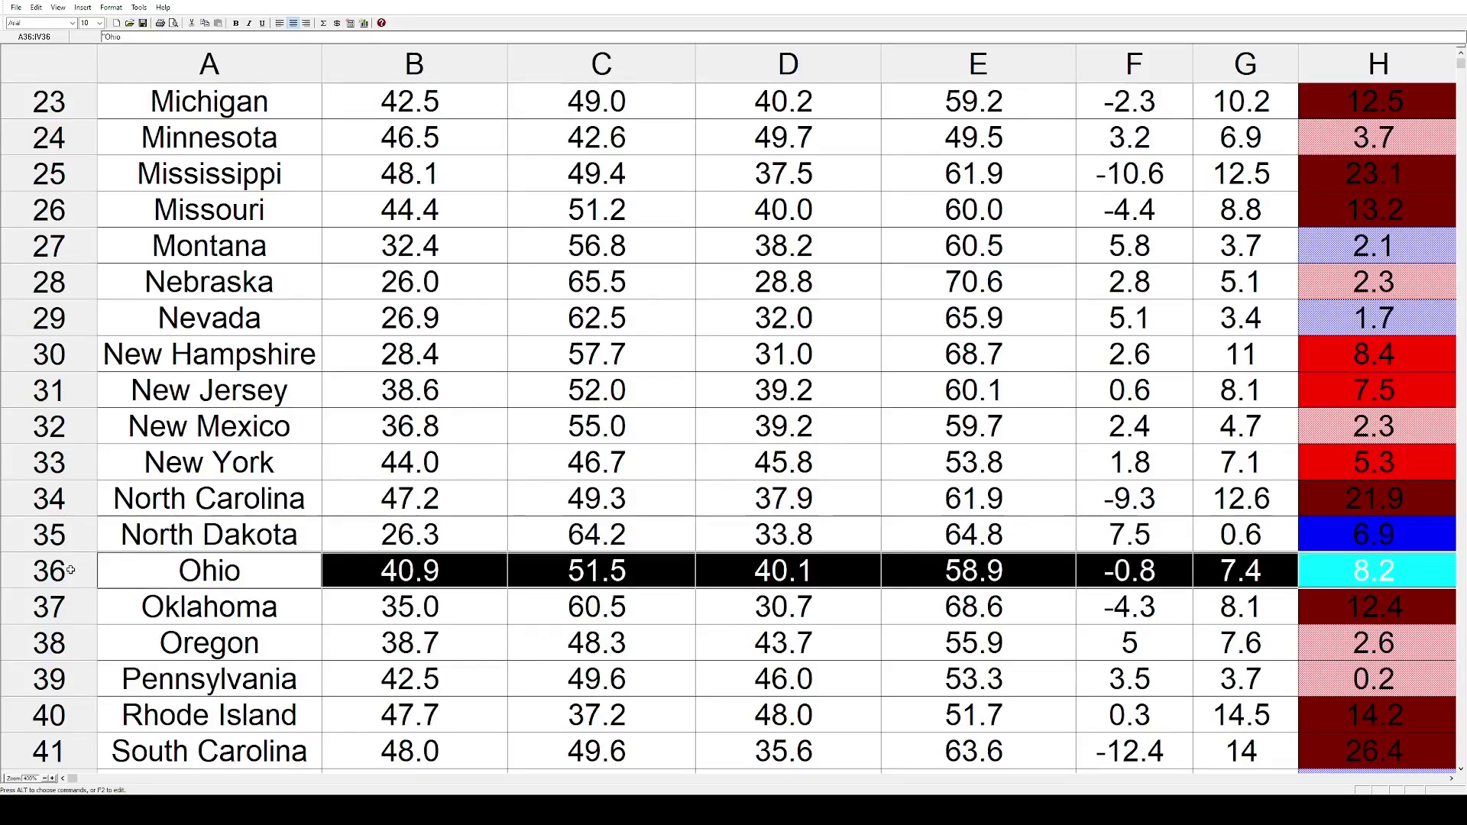
Highlight the Oklahoma, Oregon, Pennsylvania, Rhode Island and South Carolina rows in turn
{"action": "left_click", "coordinate": [61, 606]}
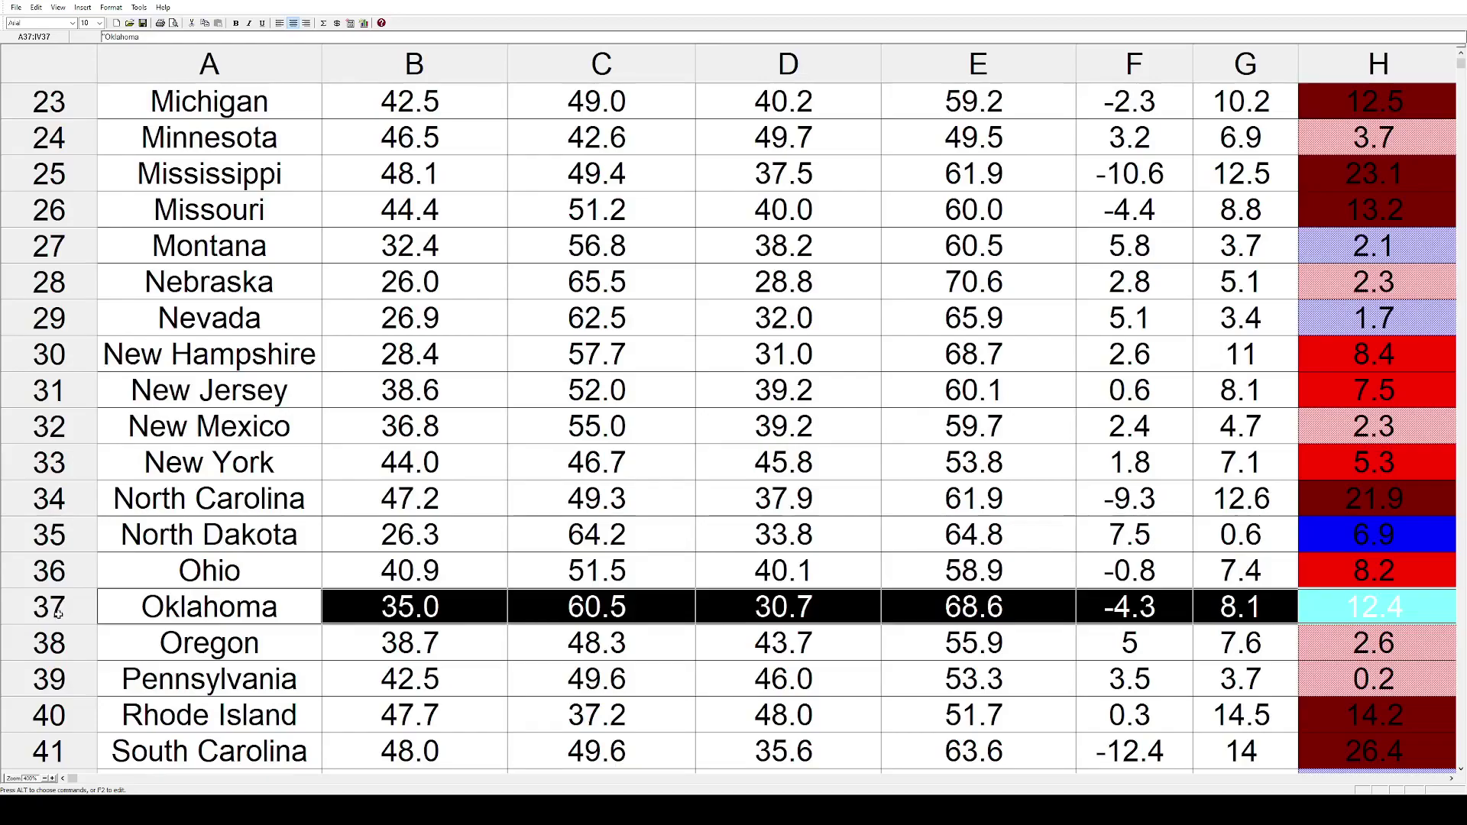
{"action": "left_click", "coordinate": [67, 641]}
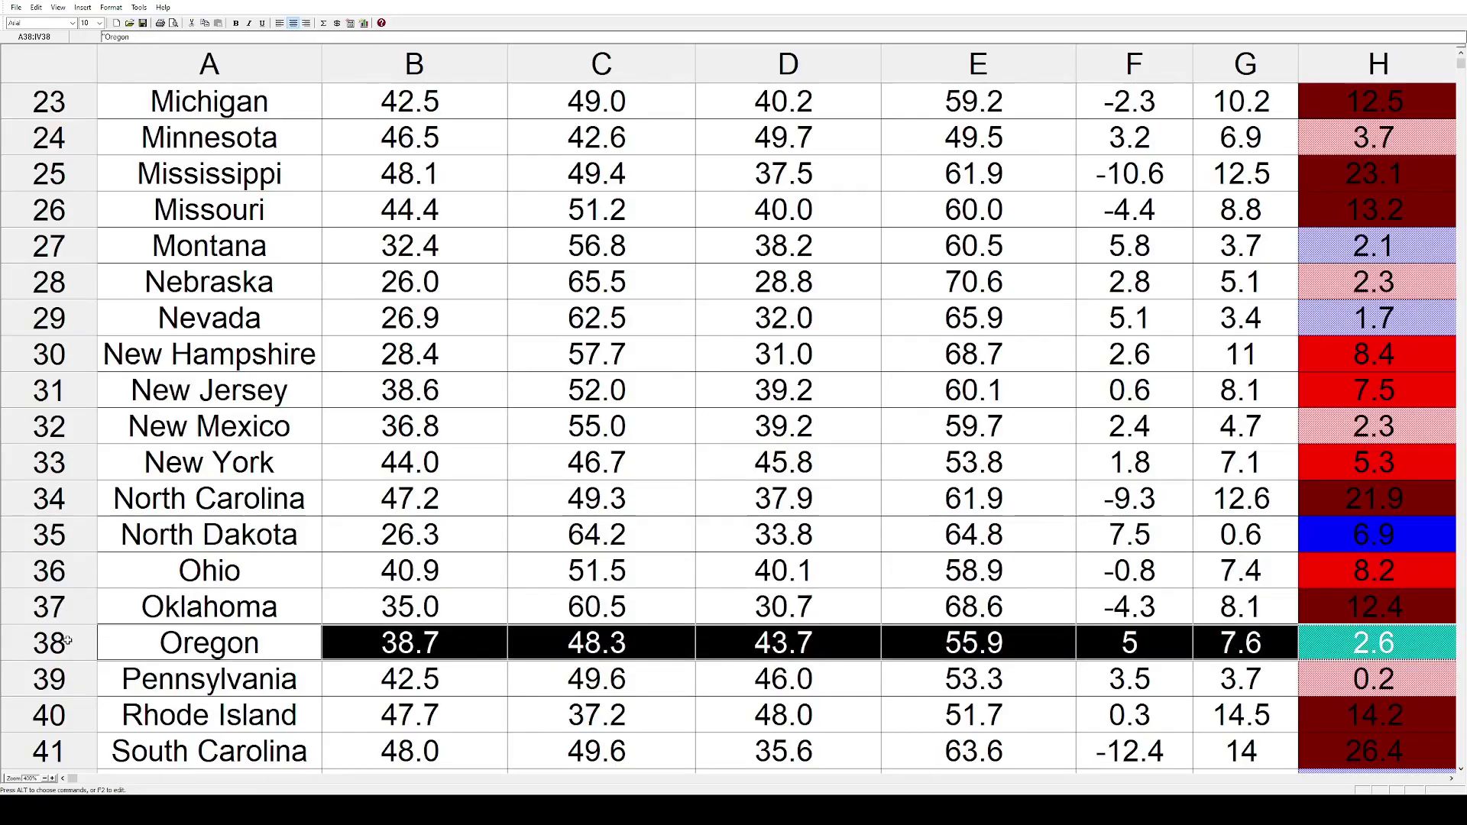
{"action": "left_click", "coordinate": [63, 674]}
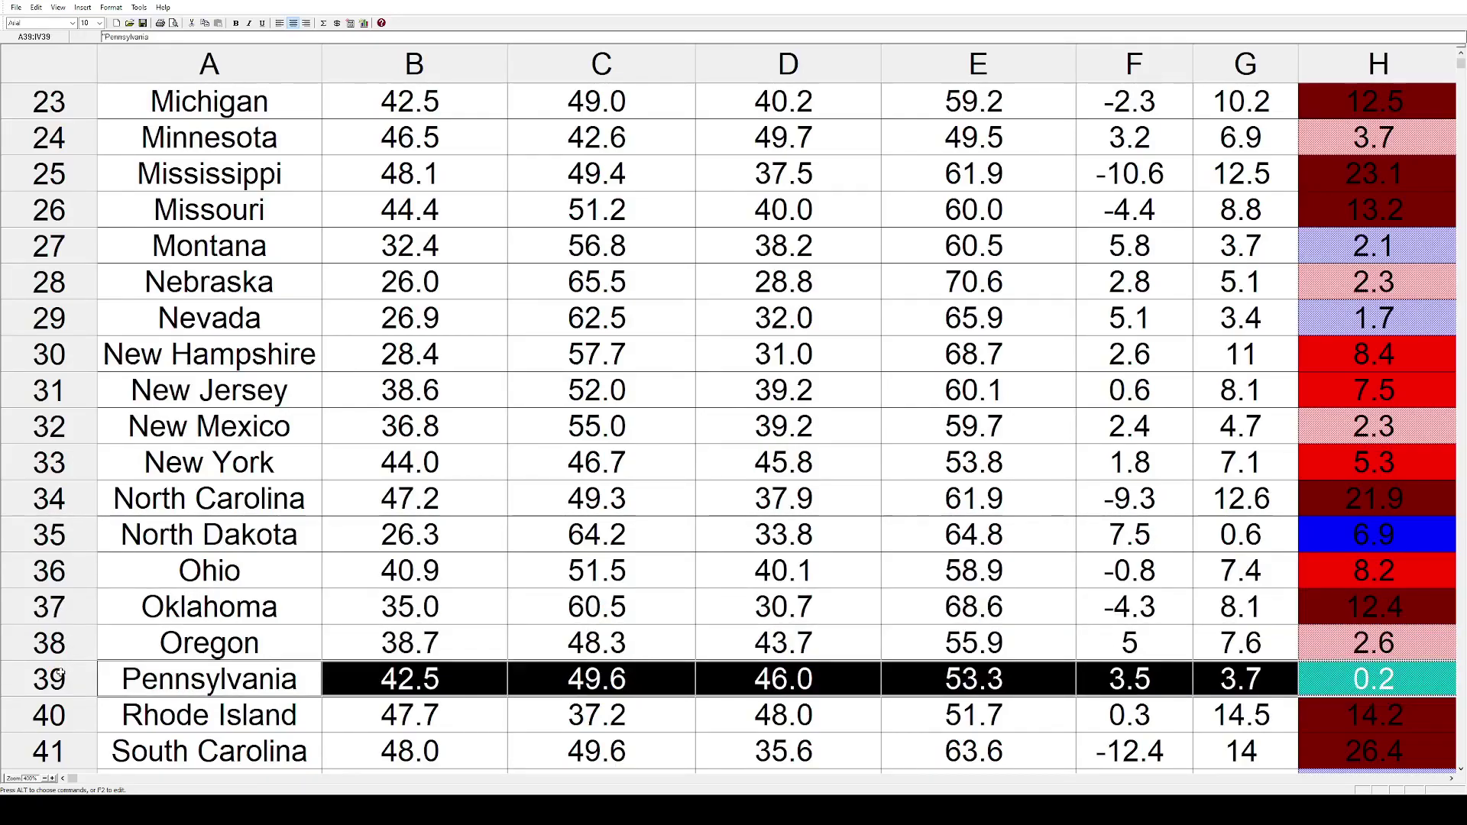
{"action": "left_click", "coordinate": [66, 716]}
{"action": "scroll", "coordinate": [58, 690], "scroll_direction": "down", "scroll_amount": 3}
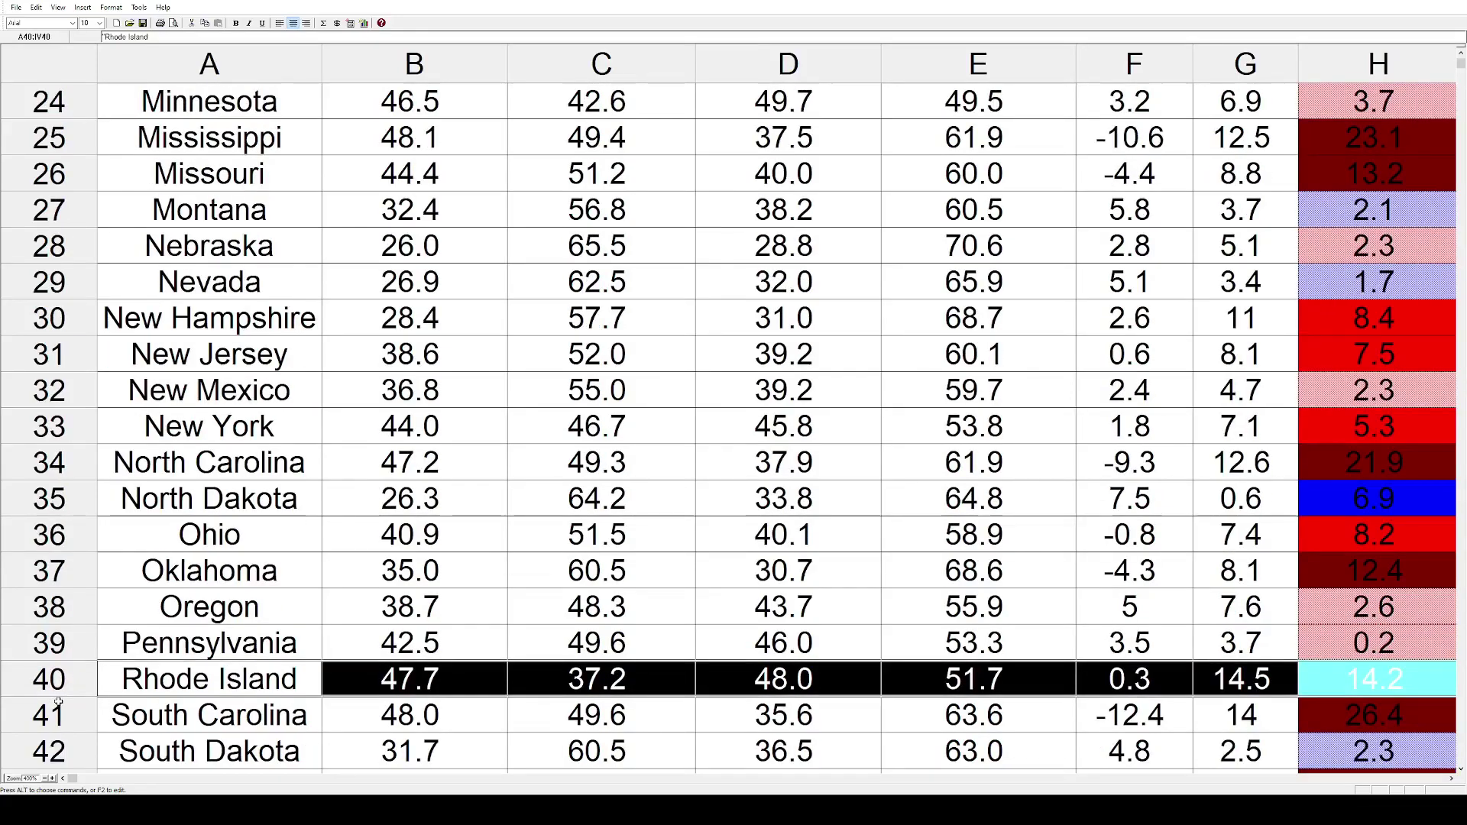
{"action": "left_click", "coordinate": [61, 642]}
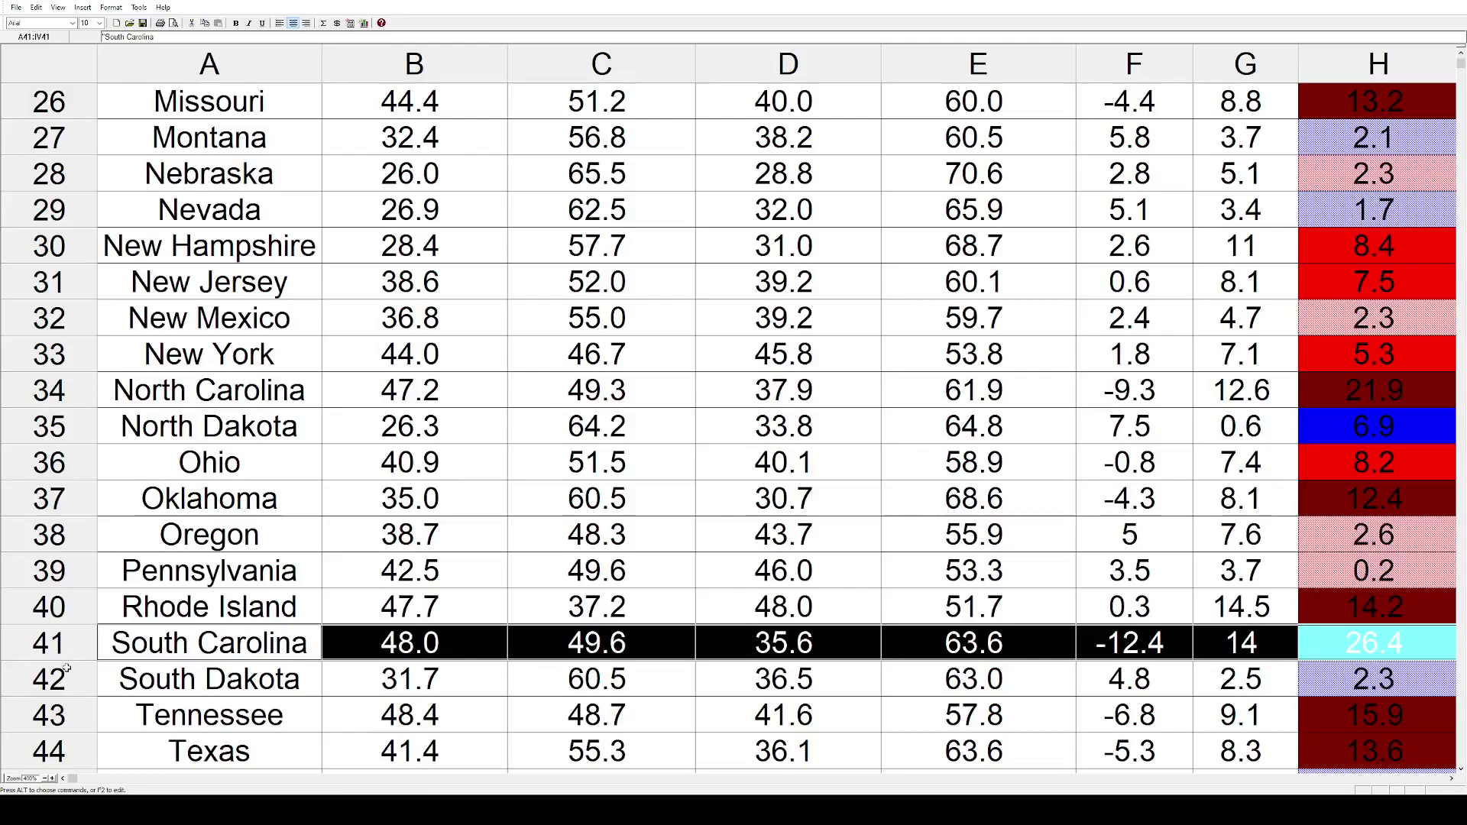
Highlight the South Dakota row, then move the selection down to Tennessee (row 43)
{"action": "left_click", "coordinate": [66, 673]}
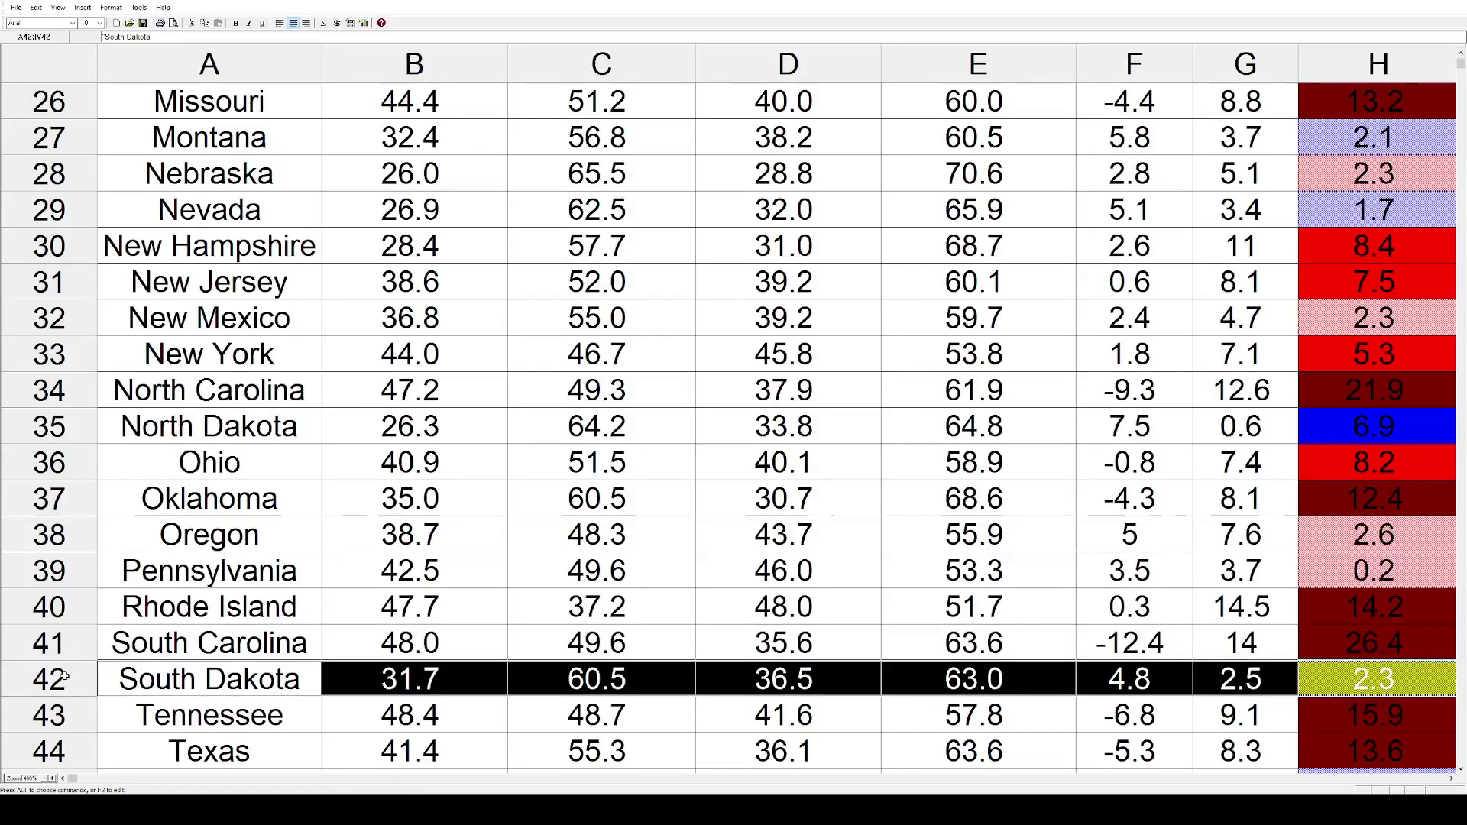
{"action": "scroll", "coordinate": [64, 665], "scroll_direction": "down", "scroll_amount": 3}
{"action": "scroll", "coordinate": [64, 649], "scroll_direction": "down", "scroll_amount": 2}
{"action": "scroll", "coordinate": [60, 607], "scroll_direction": "down", "scroll_amount": 1}
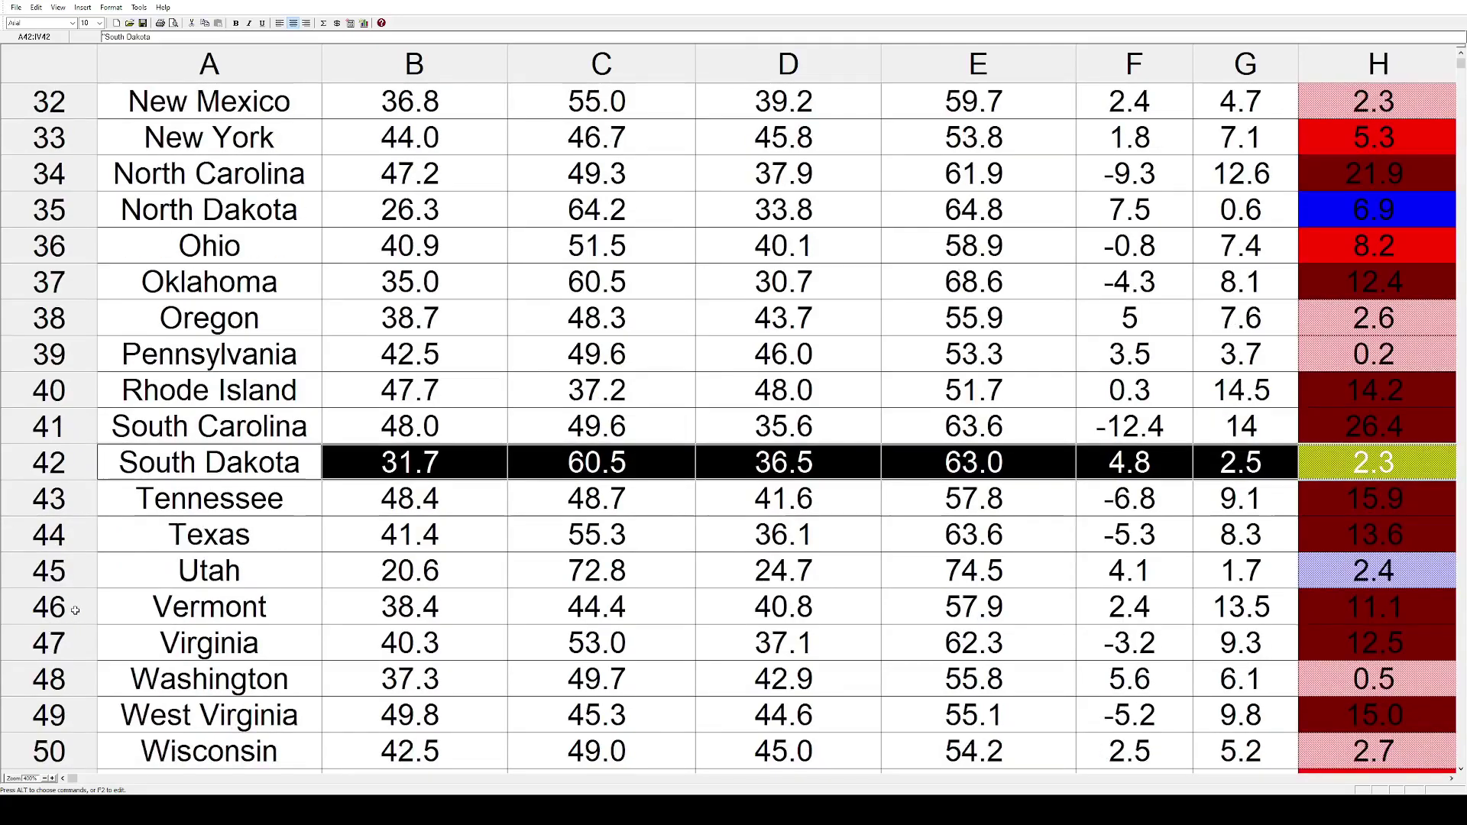
{"action": "key", "text": "Down"}
{"action": "scroll", "coordinate": [69, 543], "scroll_direction": "down", "scroll_amount": 1}
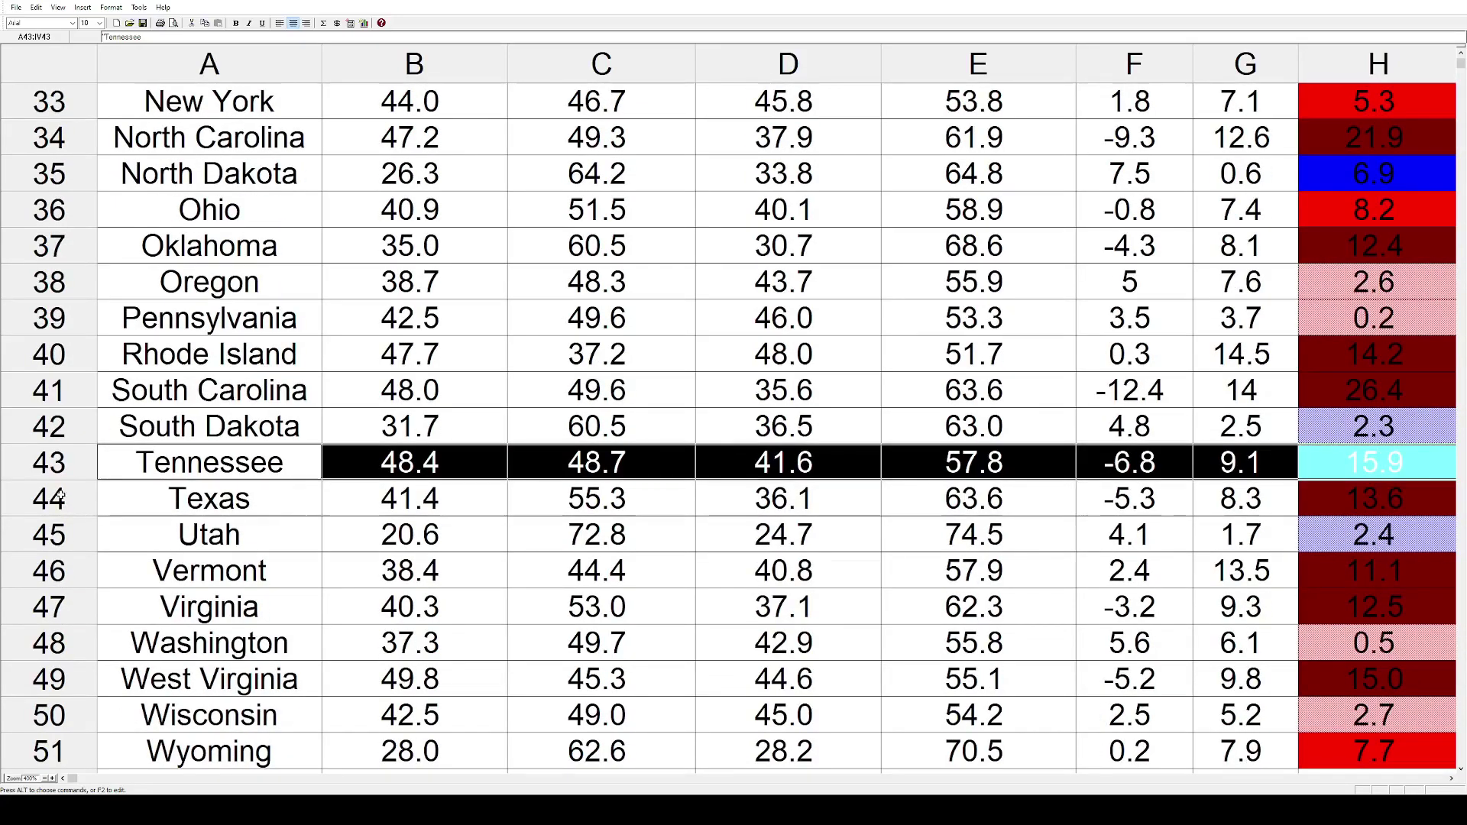
Highlight the Texas, Utah, Vermont, Virginia, Washington and West Virginia rows in turn
{"action": "left_click", "coordinate": [63, 496]}
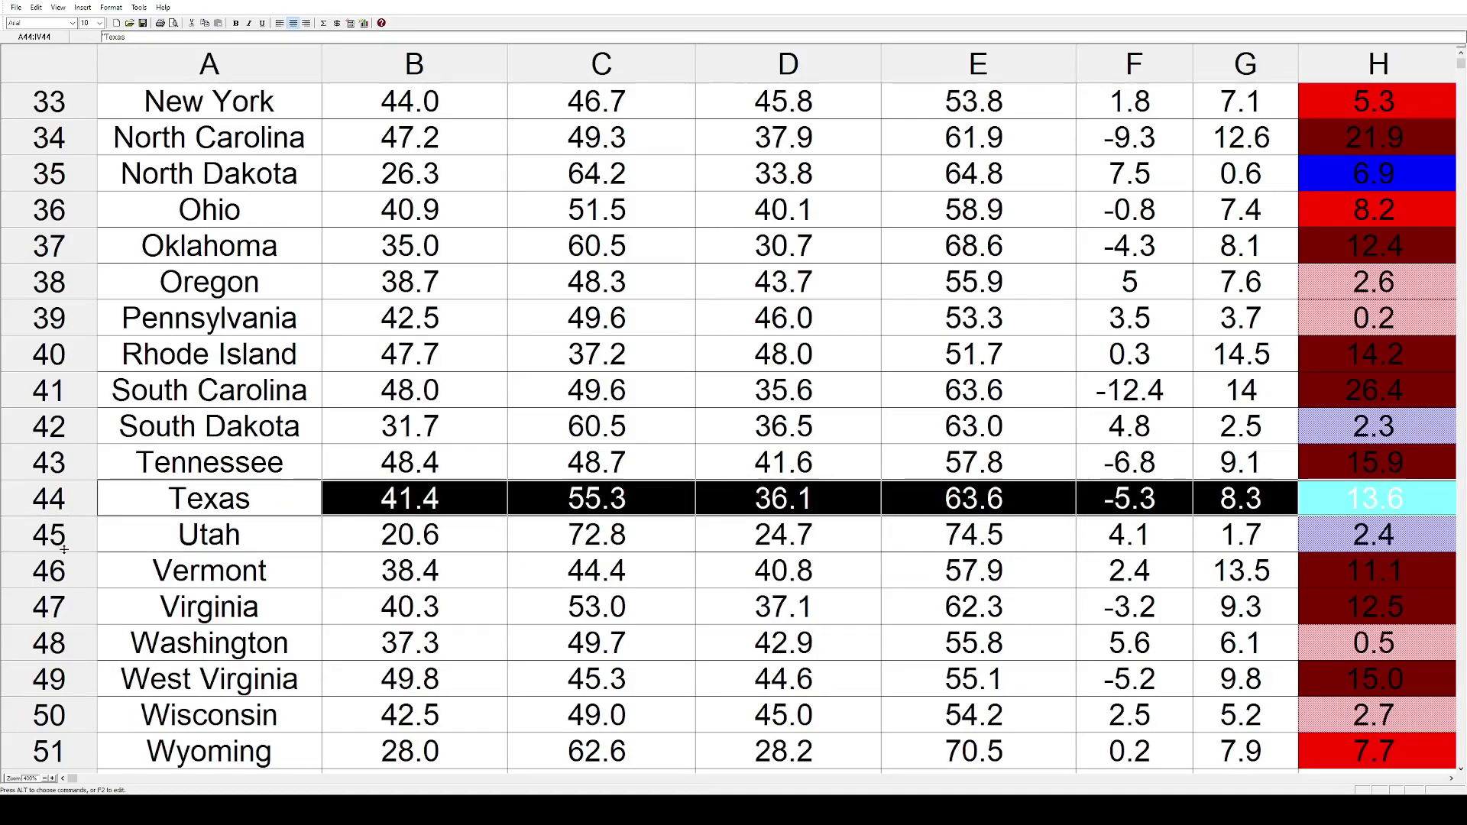
{"action": "left_click", "coordinate": [61, 534]}
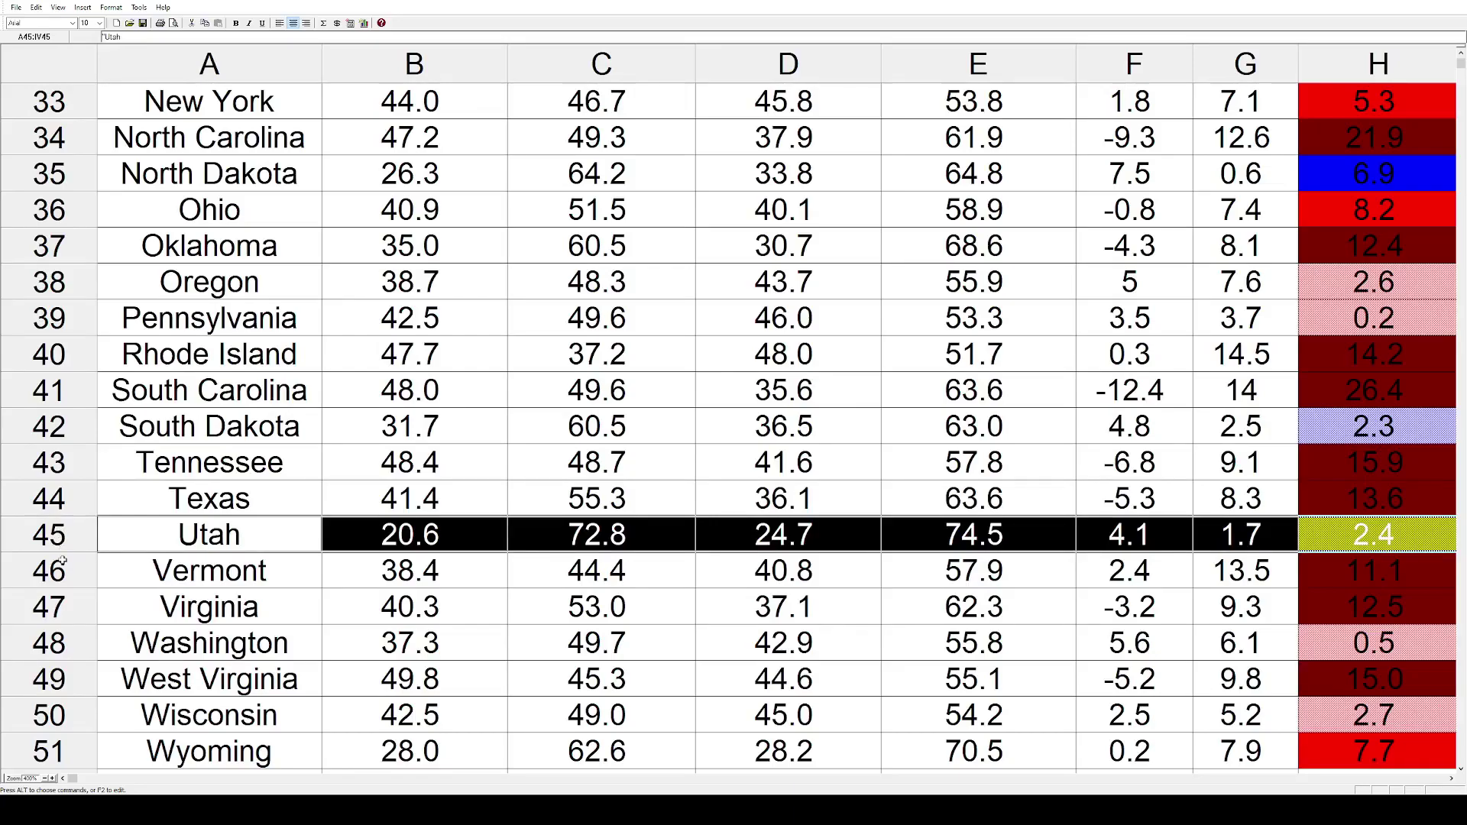
{"action": "left_click", "coordinate": [60, 569]}
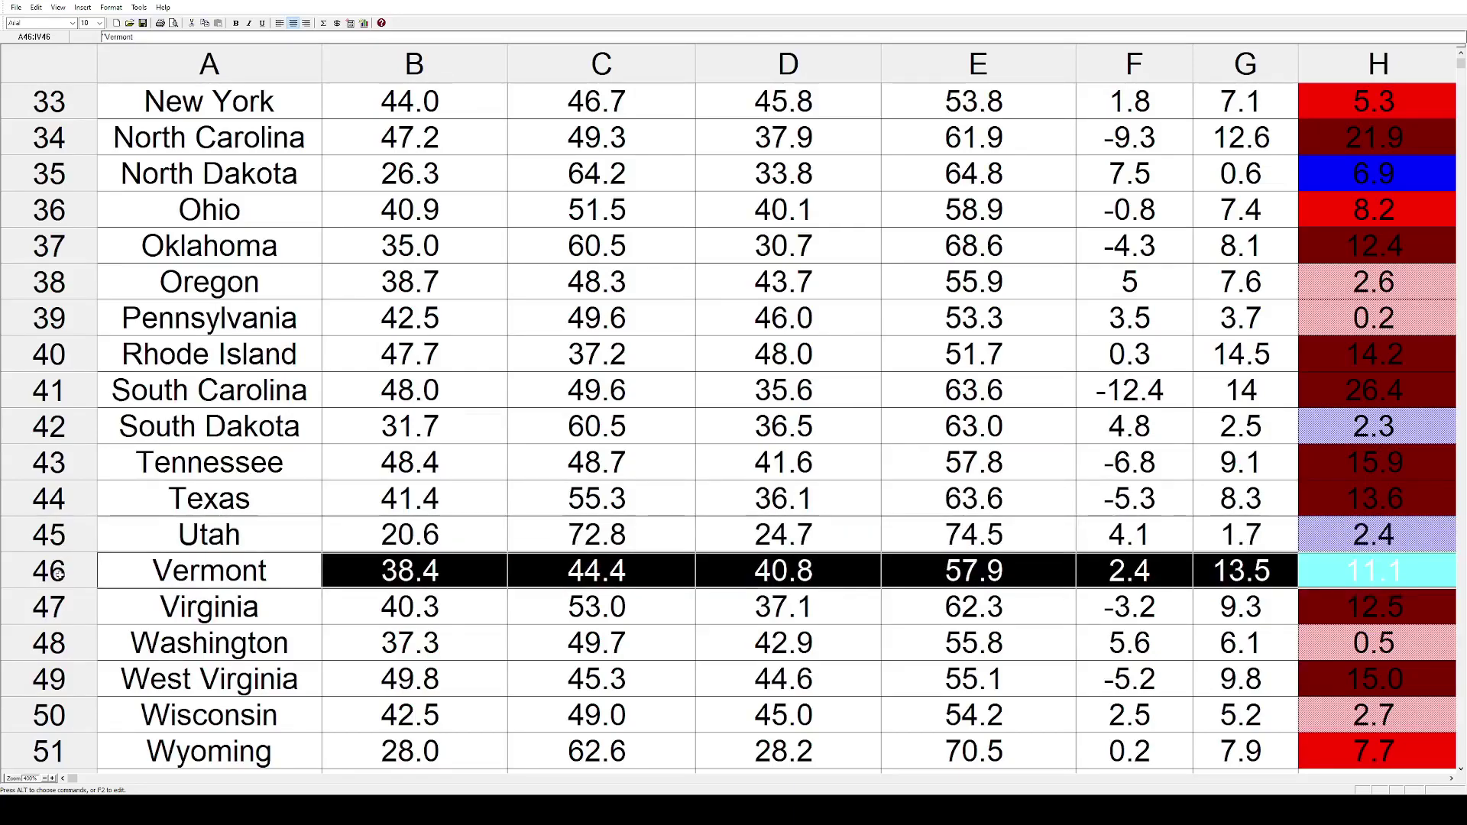
{"action": "left_click", "coordinate": [62, 603]}
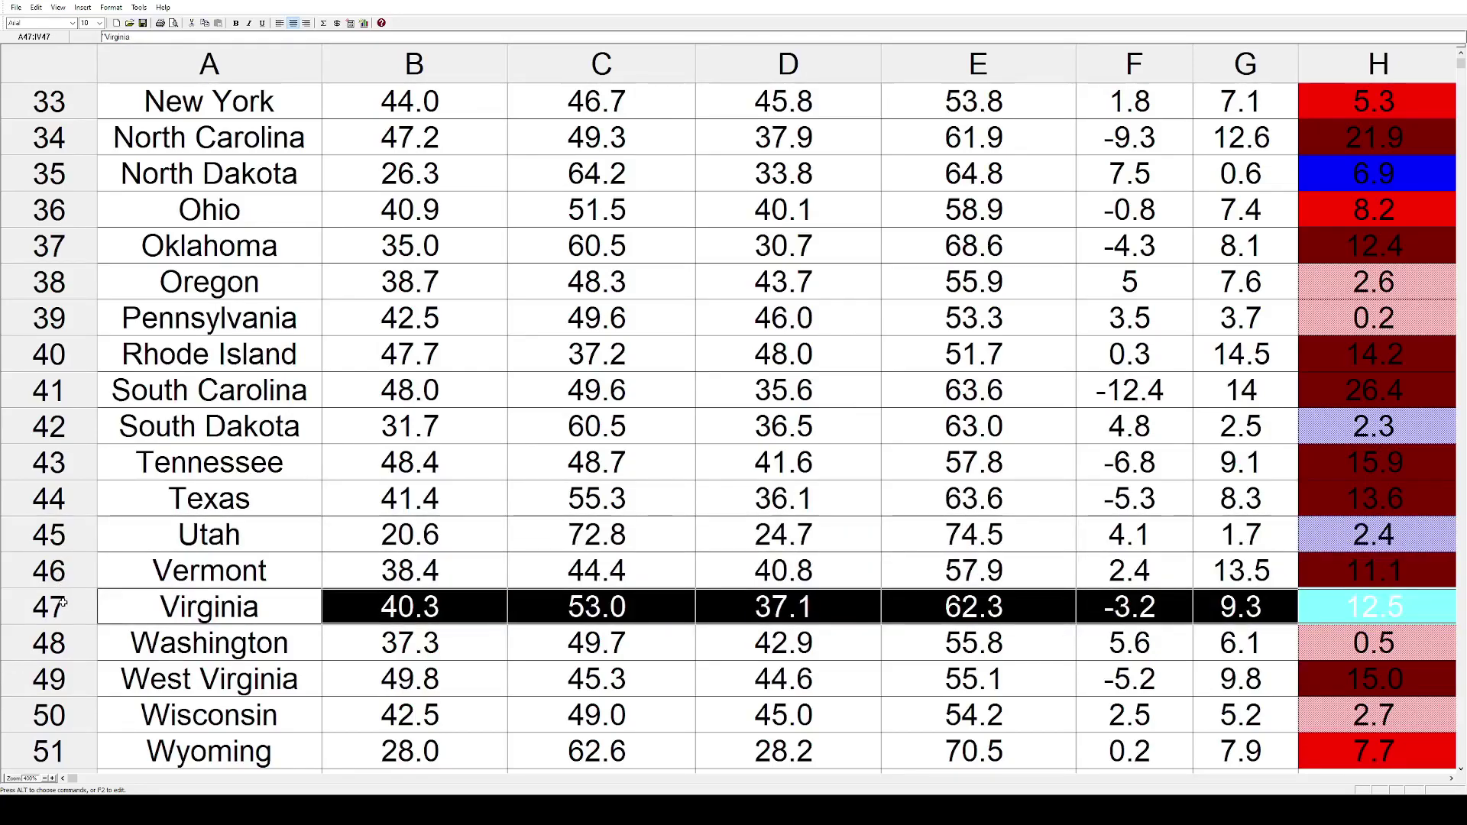
{"action": "left_click", "coordinate": [58, 639]}
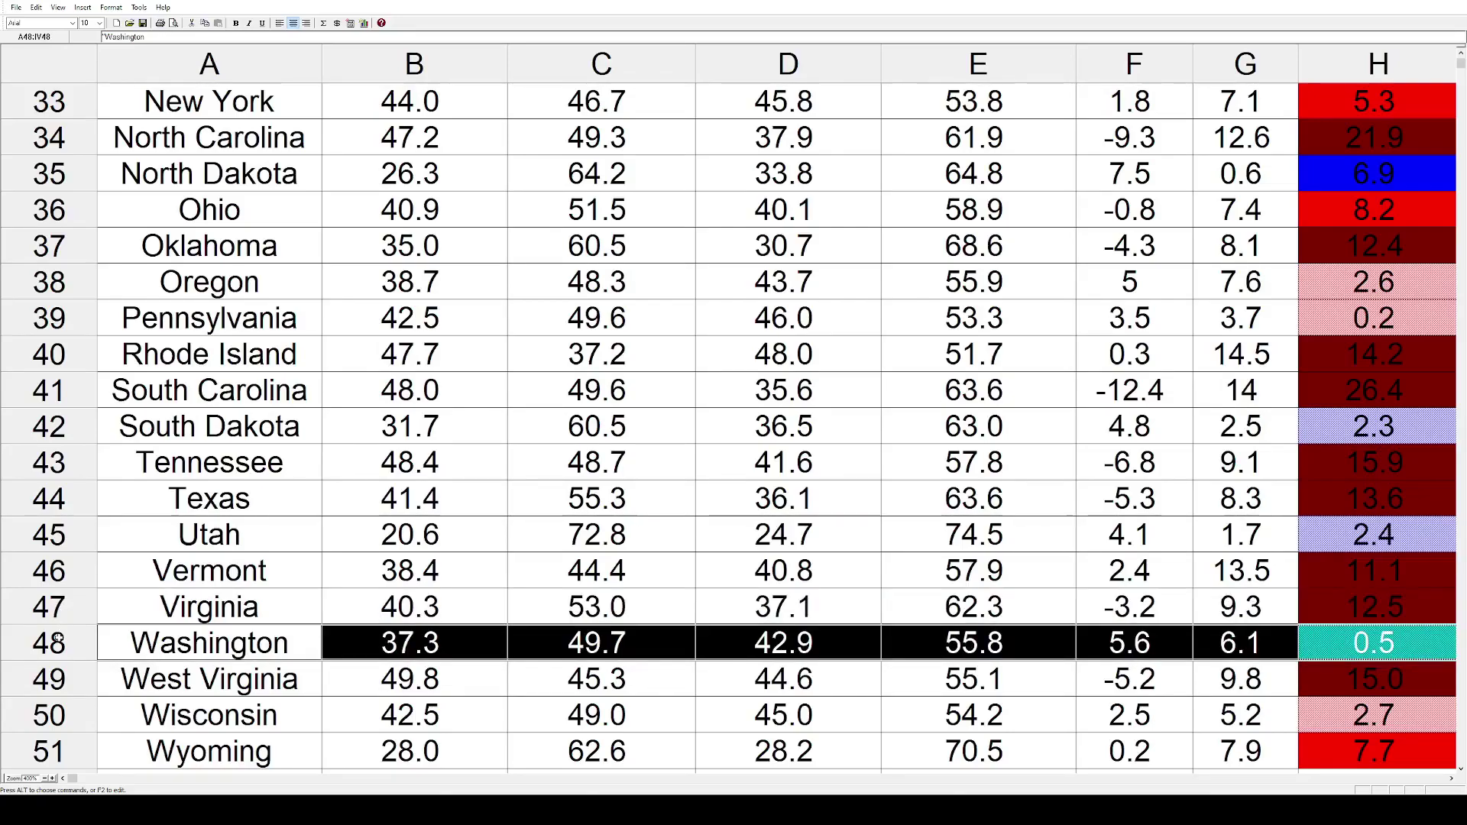
{"action": "left_click", "coordinate": [63, 677]}
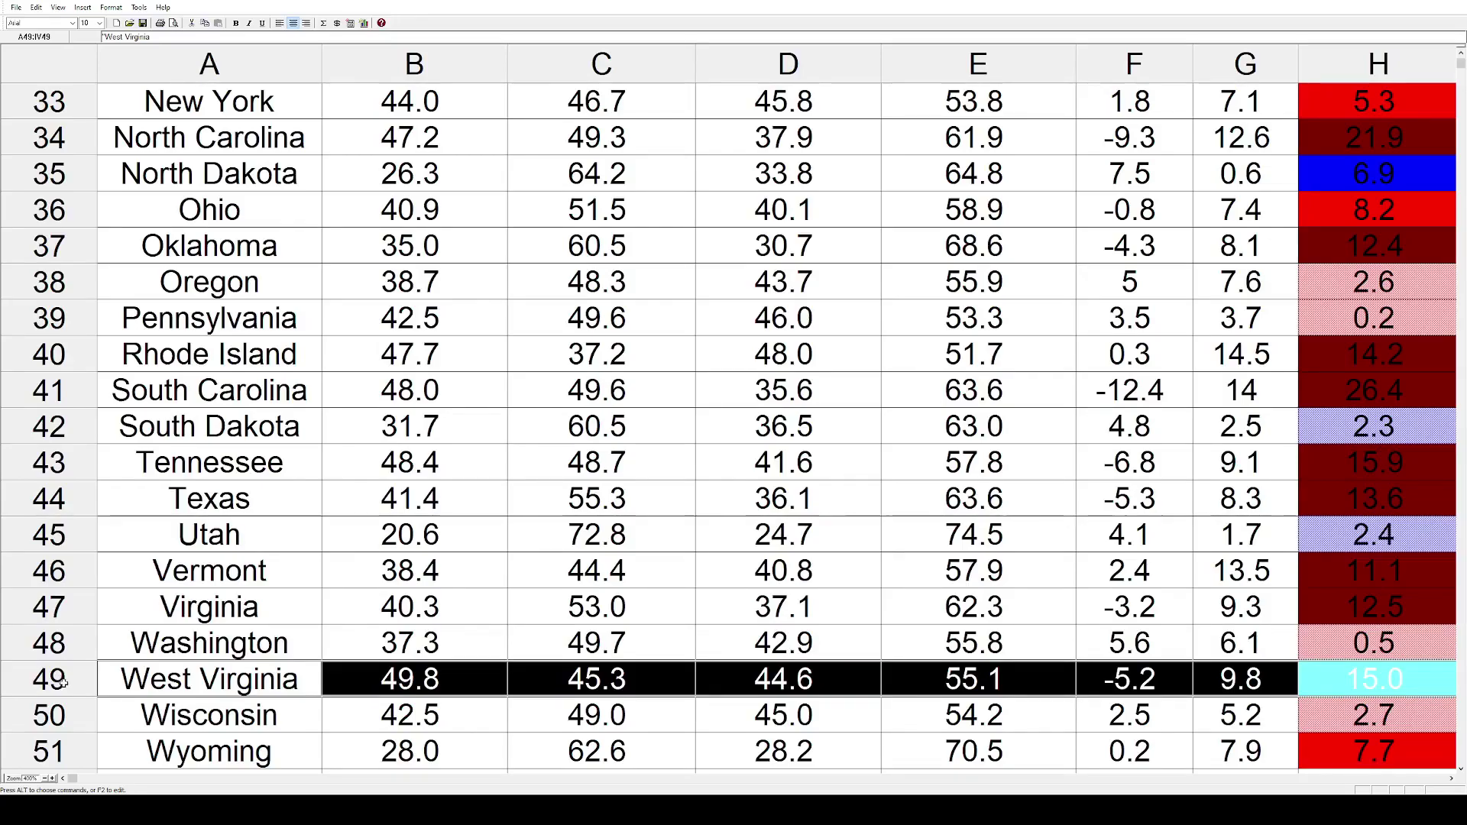
Highlight rows 50, 51 and 53 (Wisconsin, Wyoming, Washington DC), then deselect via cell A53
{"action": "left_click", "coordinate": [66, 713]}
{"action": "scroll", "coordinate": [66, 713], "scroll_direction": "down", "scroll_amount": 3}
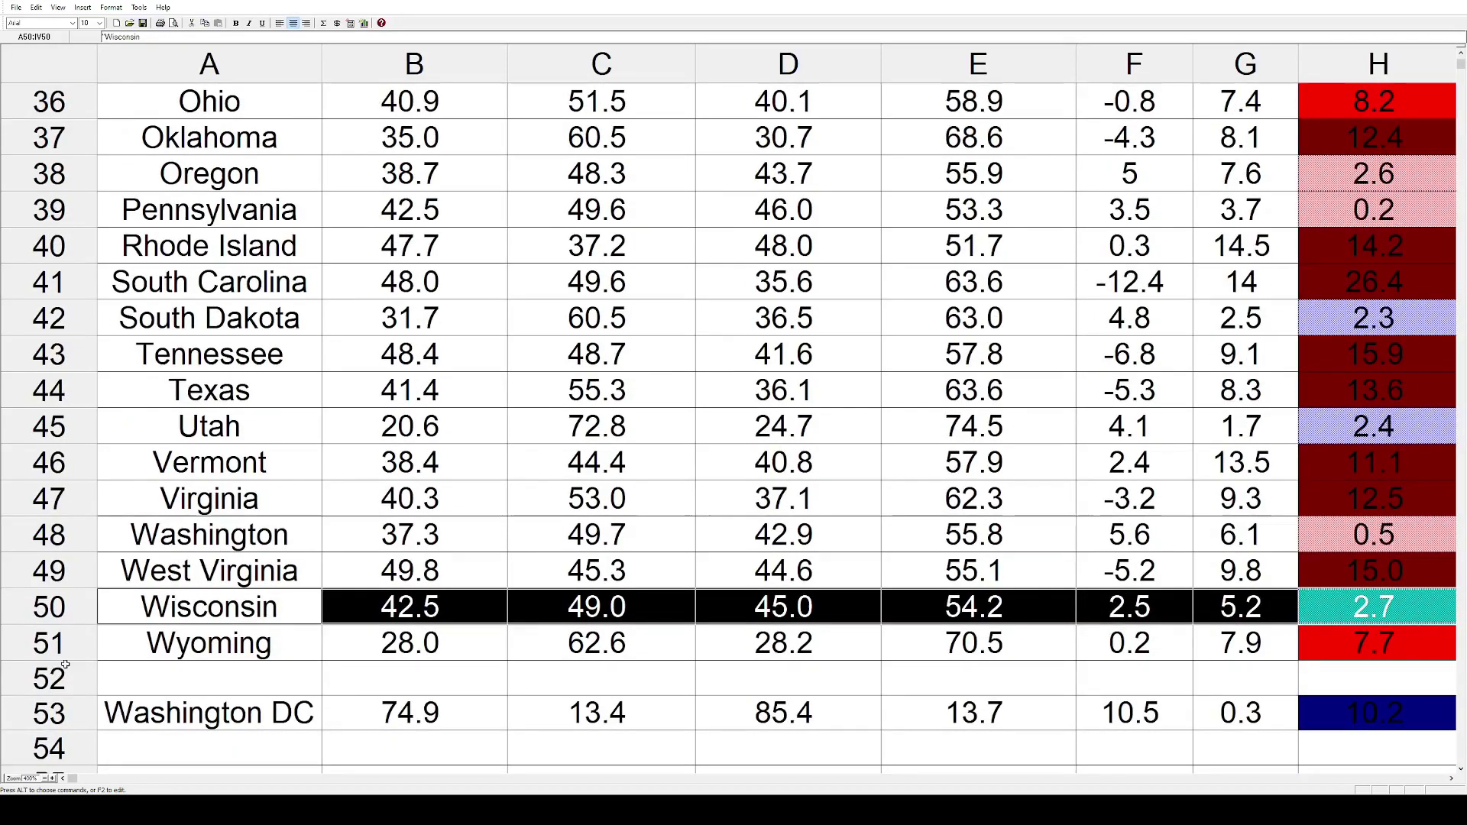
{"action": "left_click", "coordinate": [68, 642]}
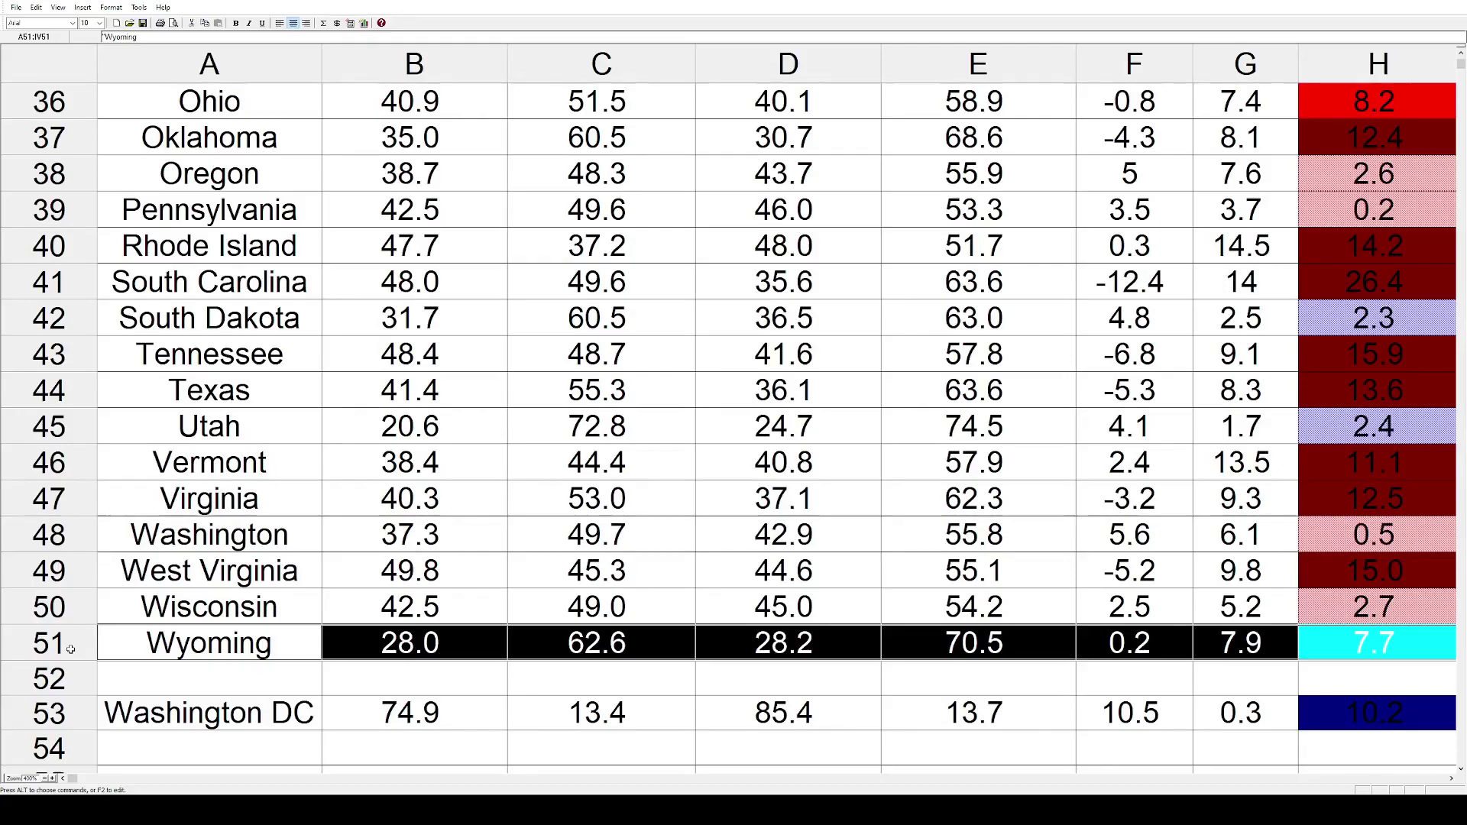
{"action": "left_click", "coordinate": [67, 715]}
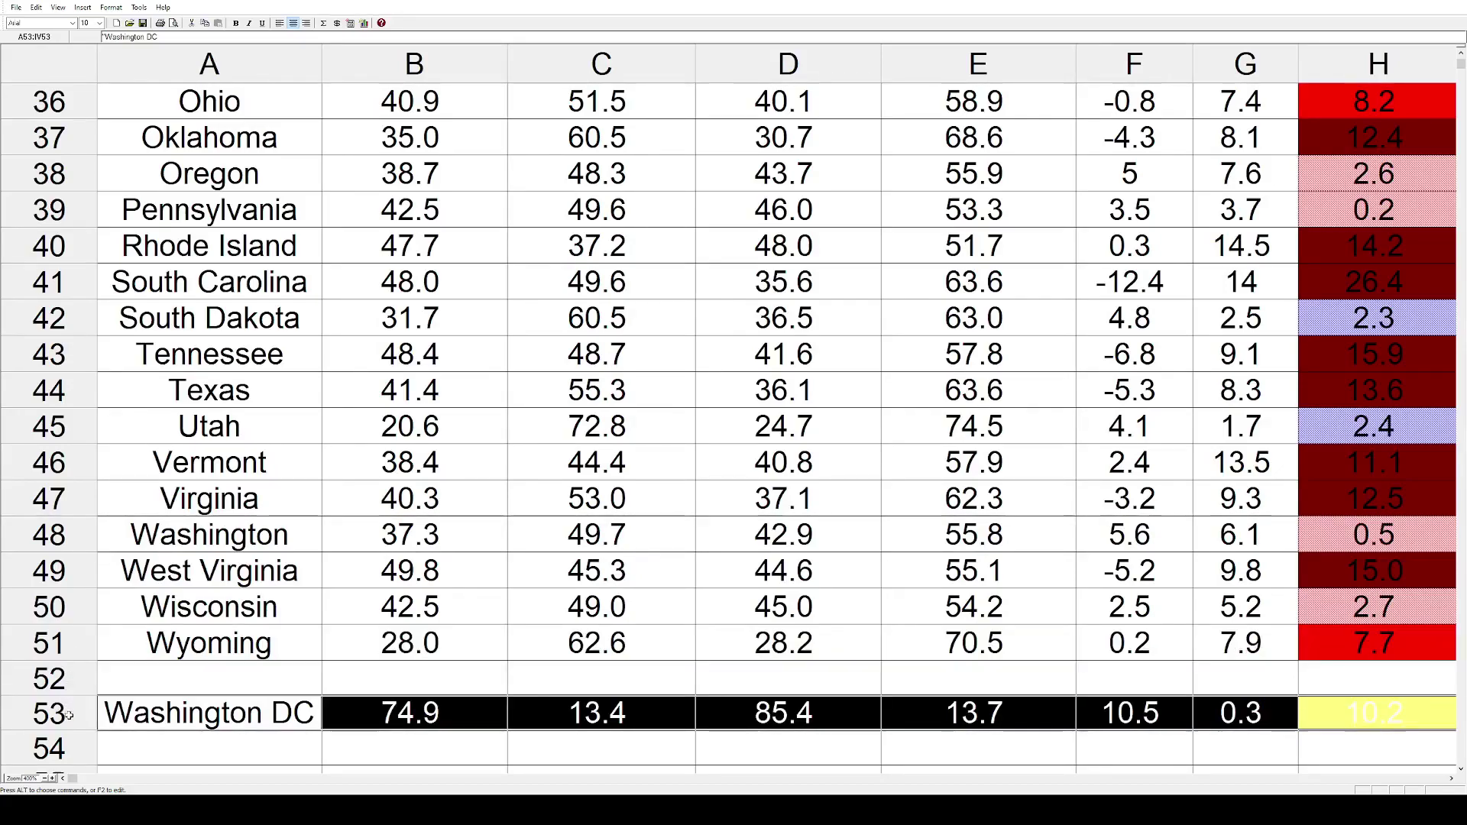
{"action": "left_click", "coordinate": [111, 713]}
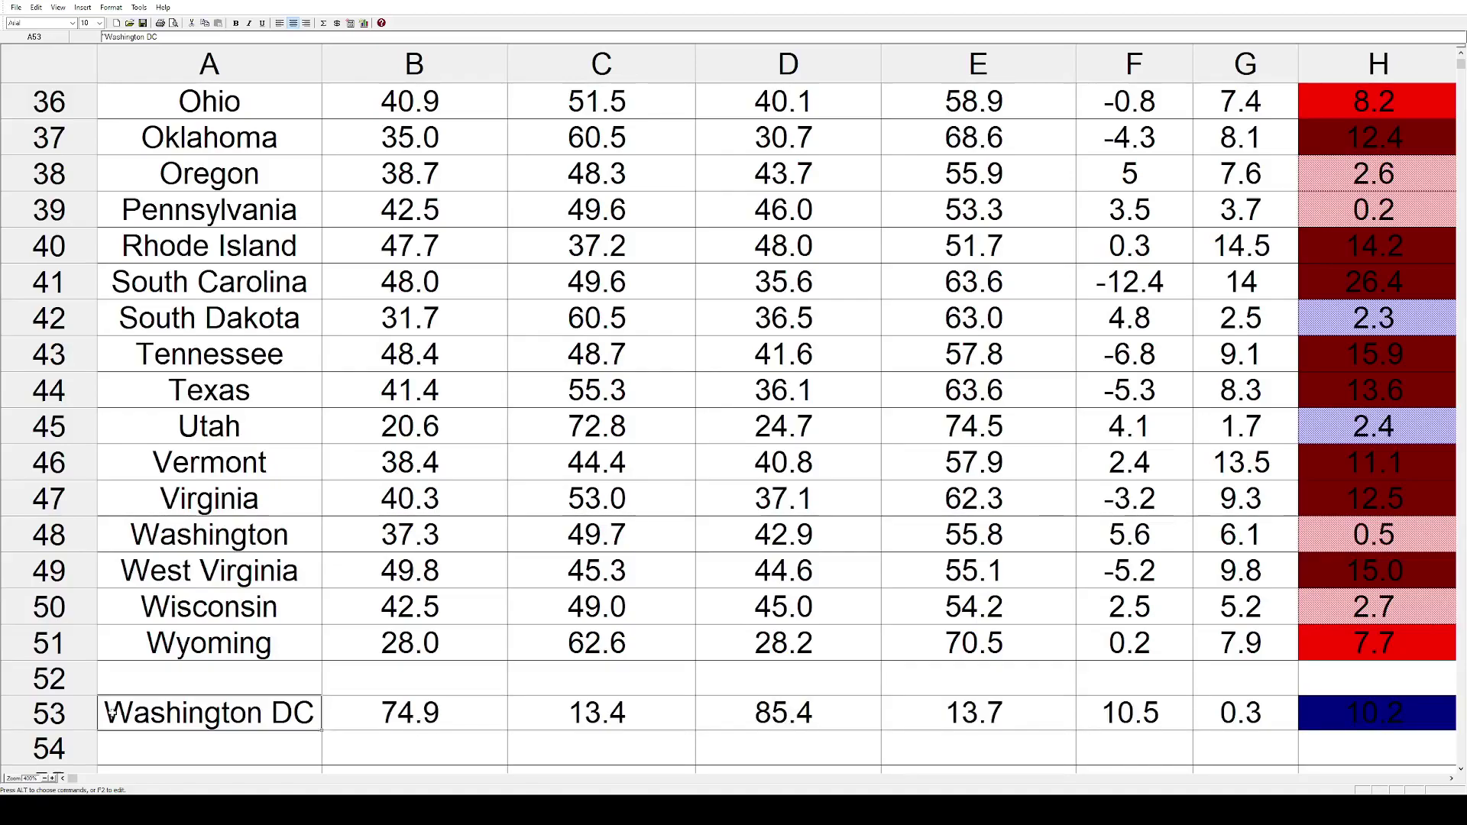